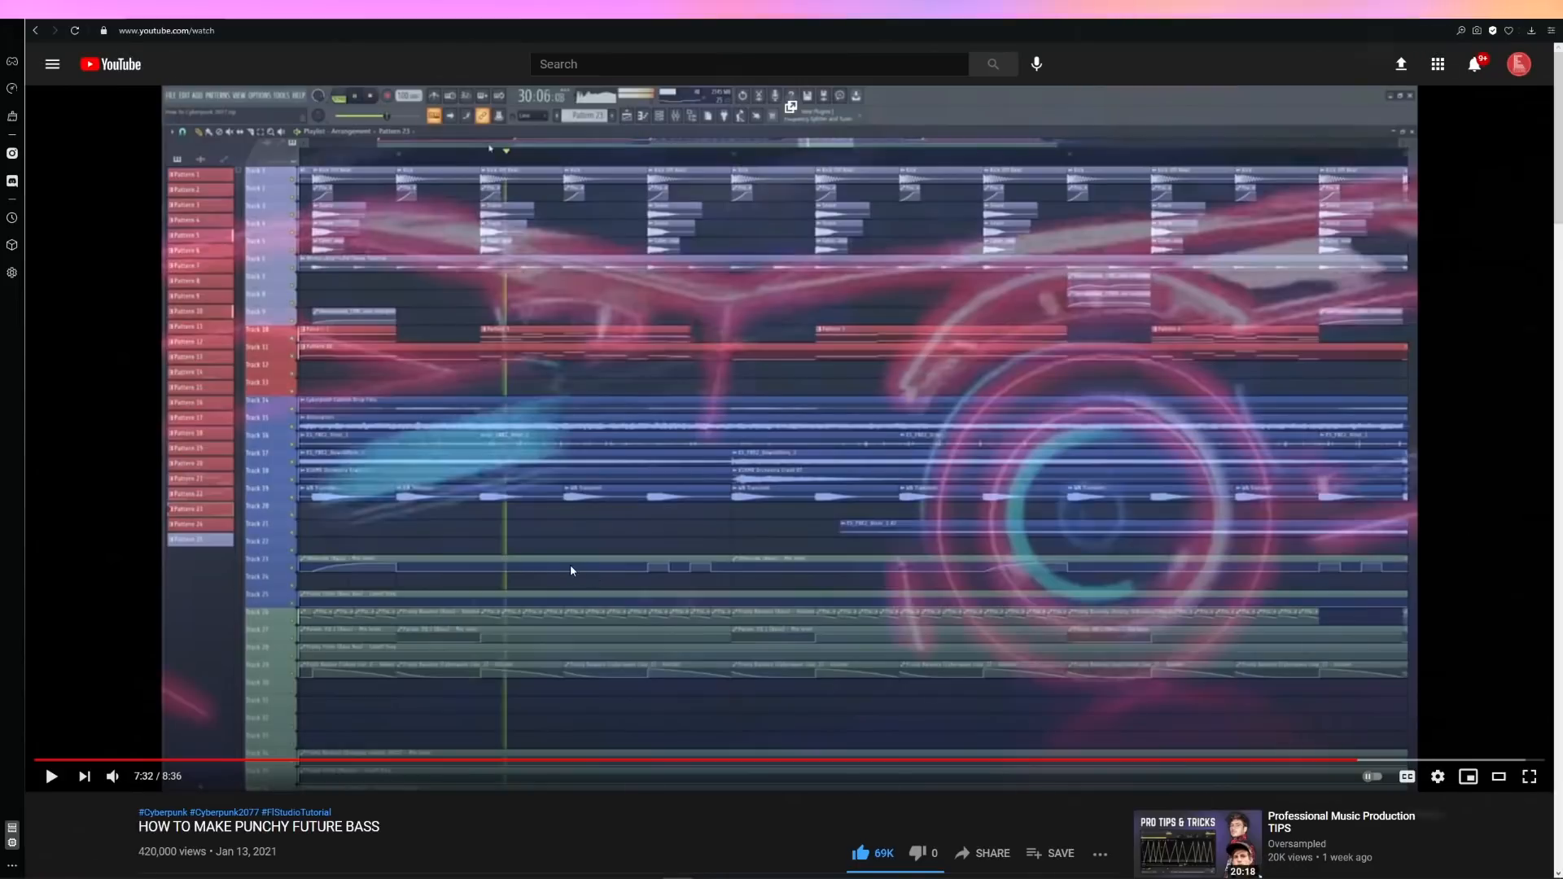
Find and highlight the Free FLP link in the video description, and subscribe to the channel
{"action": "scroll", "coordinate": [570, 566], "scroll_direction": "down", "scroll_amount": 2}
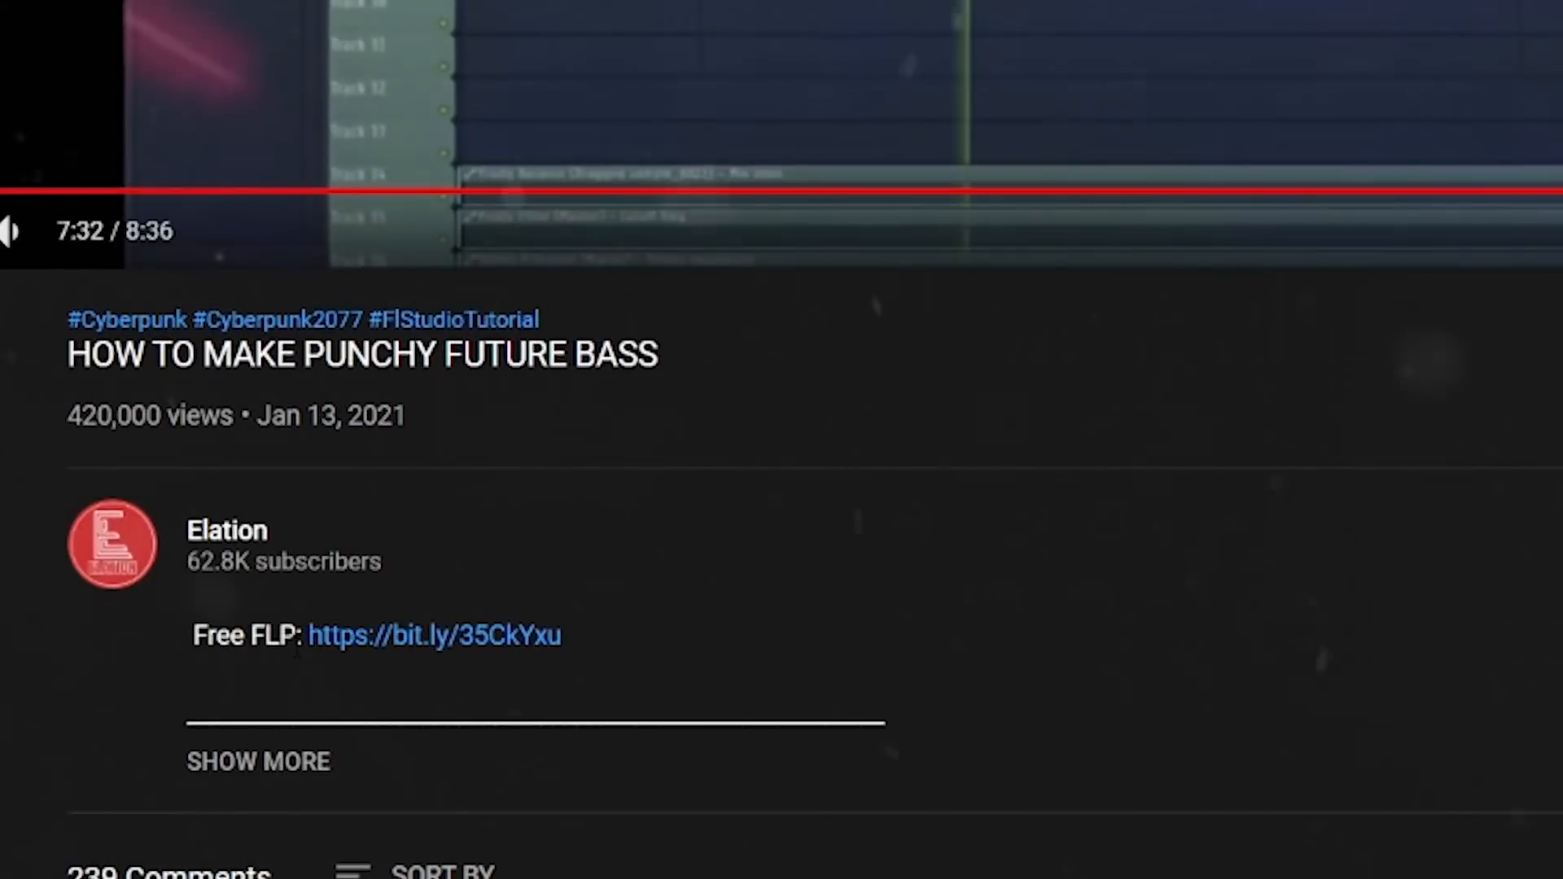
{"action": "left_click_drag", "start_coordinate": [297, 644], "coordinate": [565, 642]}
{"action": "left_click", "coordinate": [565, 643]}
{"action": "right_click", "coordinate": [474, 649]}
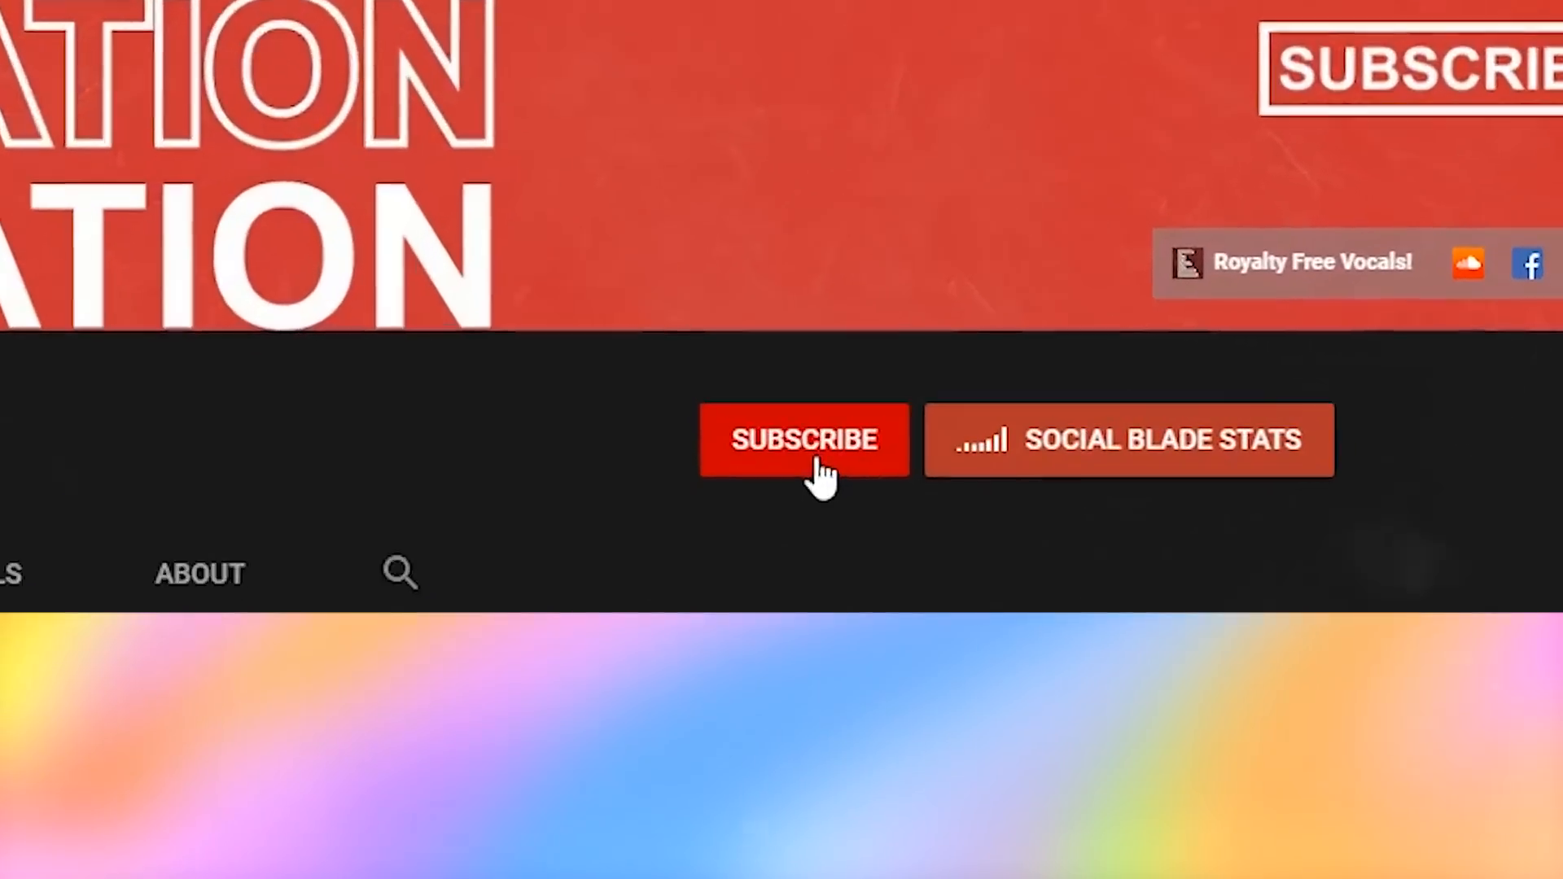
{"action": "left_click", "coordinate": [1173, 538]}
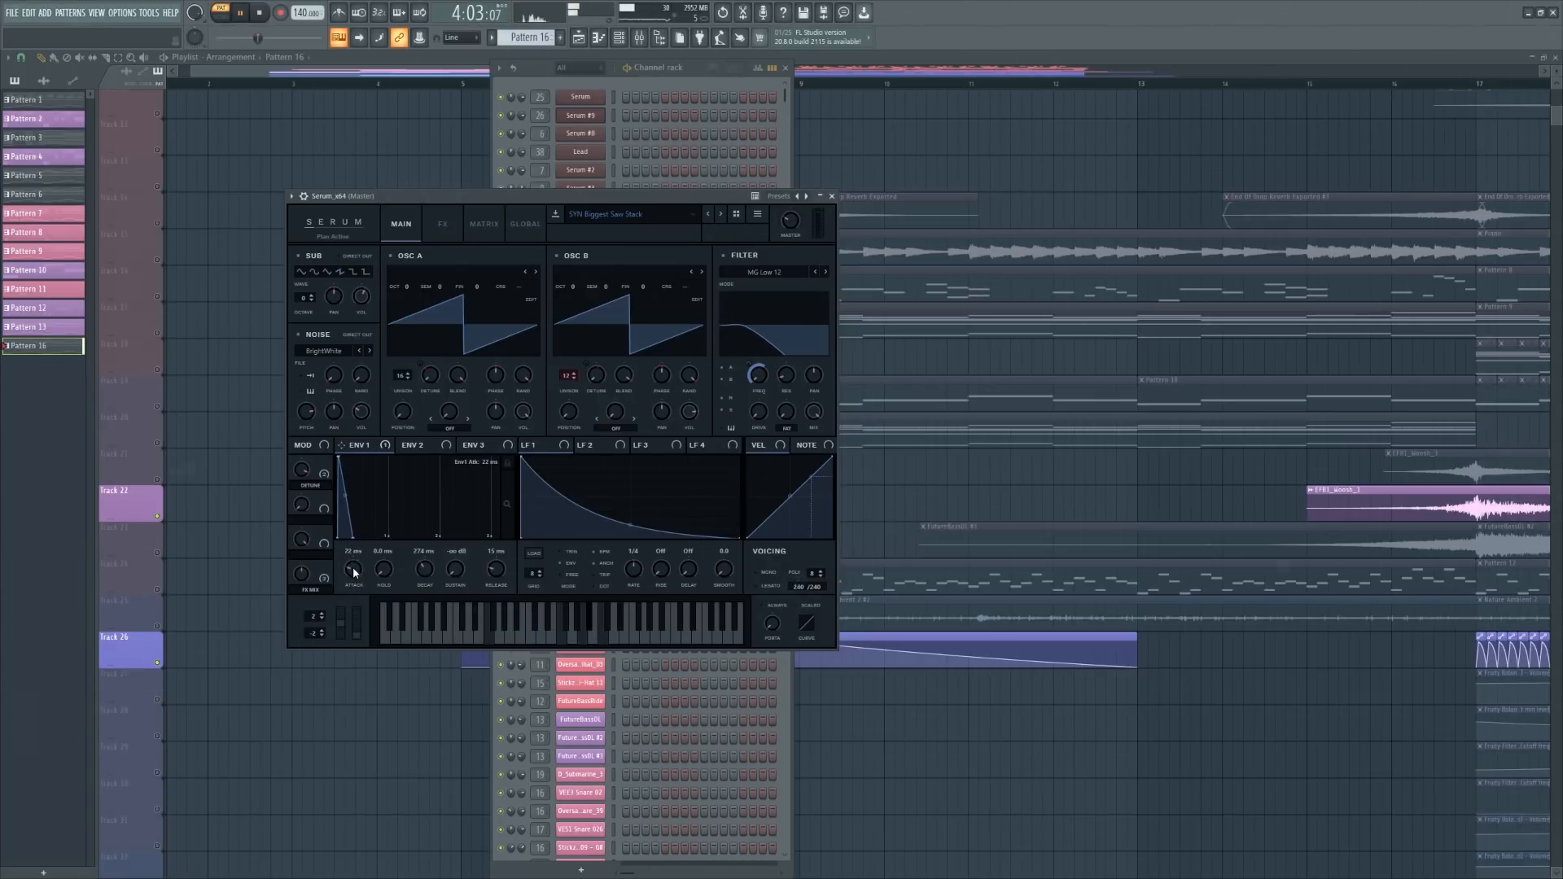
Play the intro from bar 5 to audition the soloed noise track and the ambient tracks below it
{"action": "left_click", "coordinate": [462, 84]}
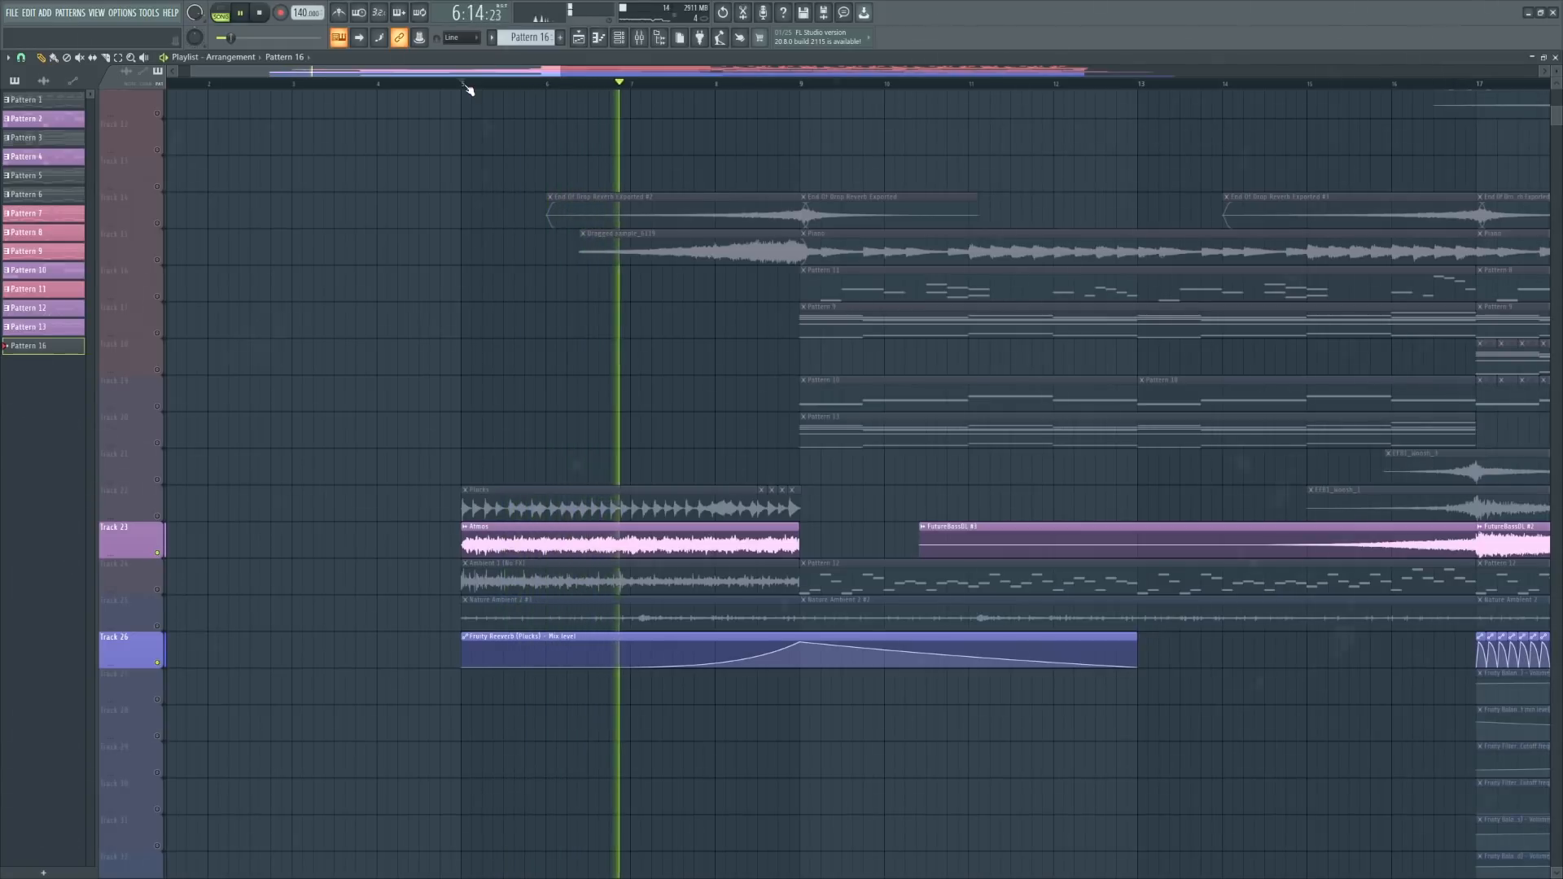
{"action": "key", "text": "space"}
{"action": "scroll", "coordinate": [397, 494], "scroll_direction": "down", "scroll_amount": 4}
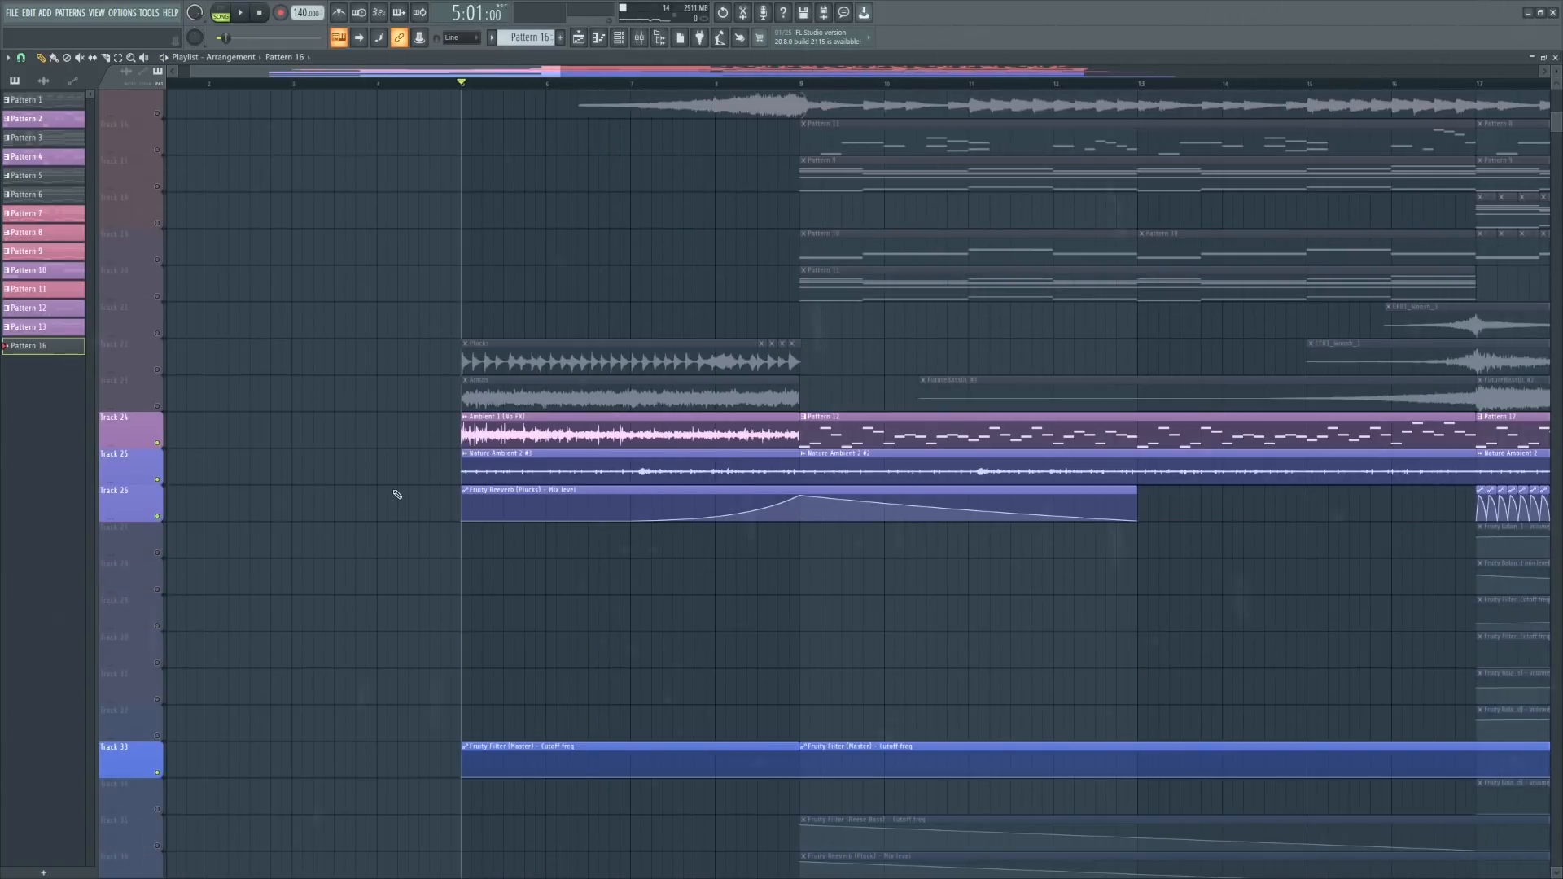
{"action": "key", "text": "space"}
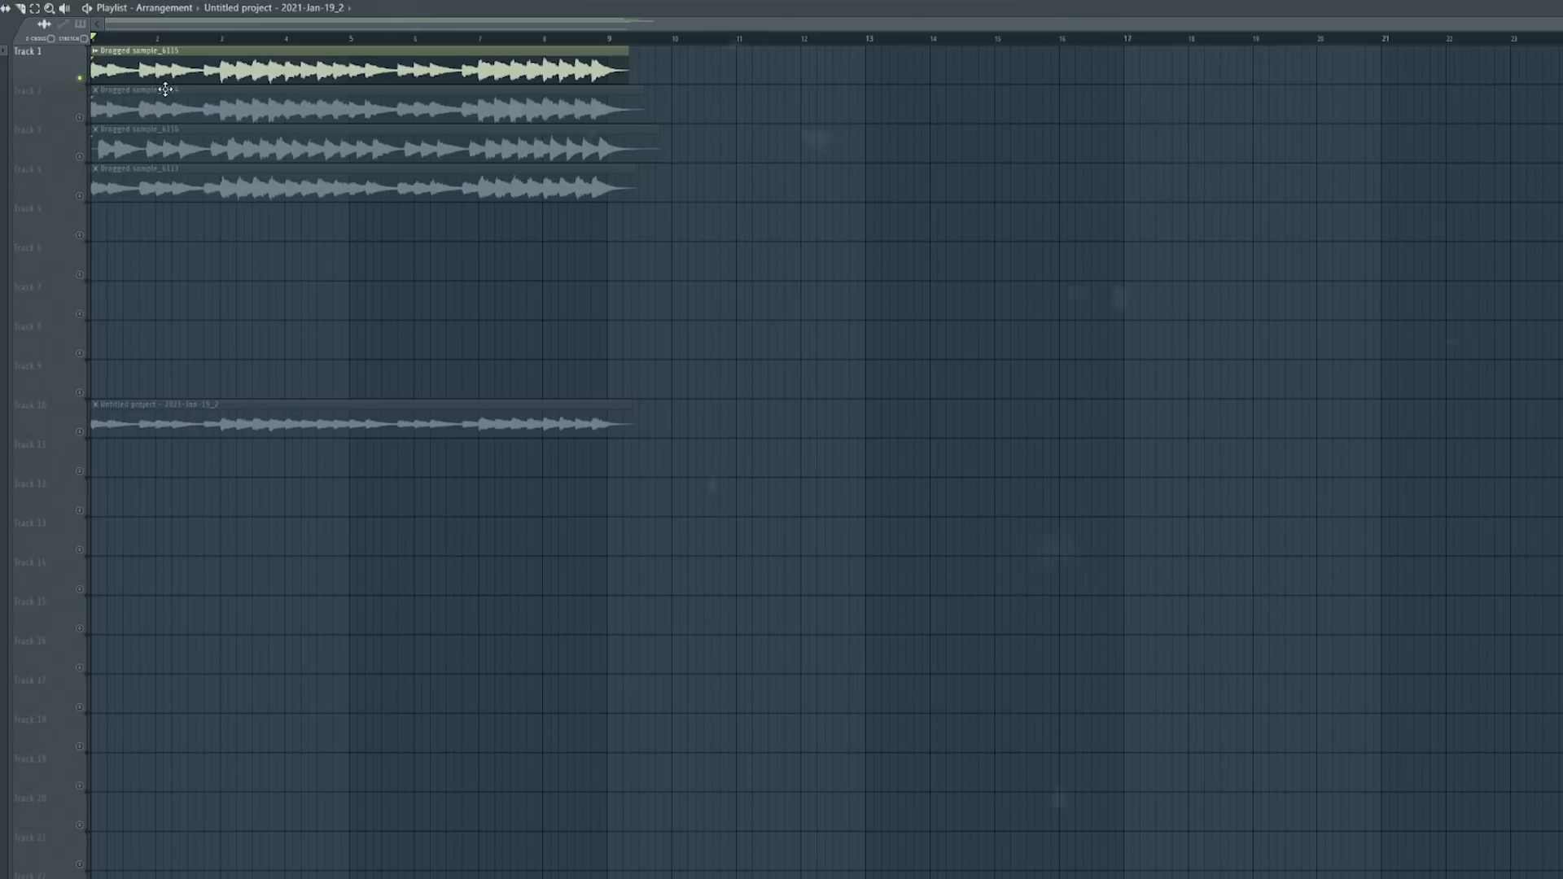
Play the soloed sample on track 1, then solo track 2 and play its sample from the start
{"action": "key", "text": "space"}
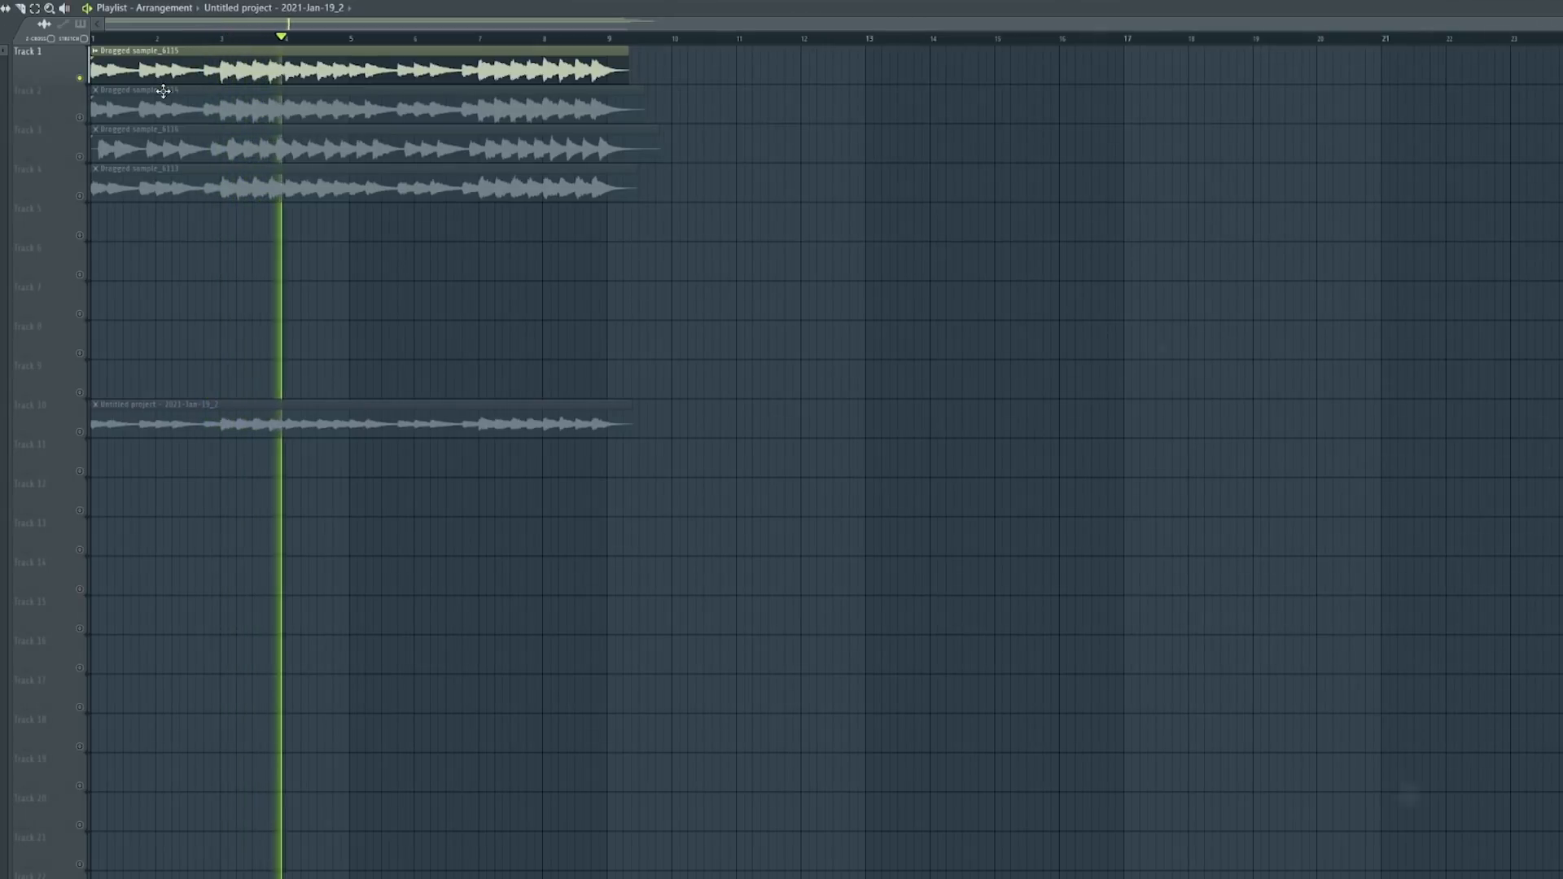
{"action": "key", "text": "space"}
{"action": "right_click", "coordinate": [83, 117]}
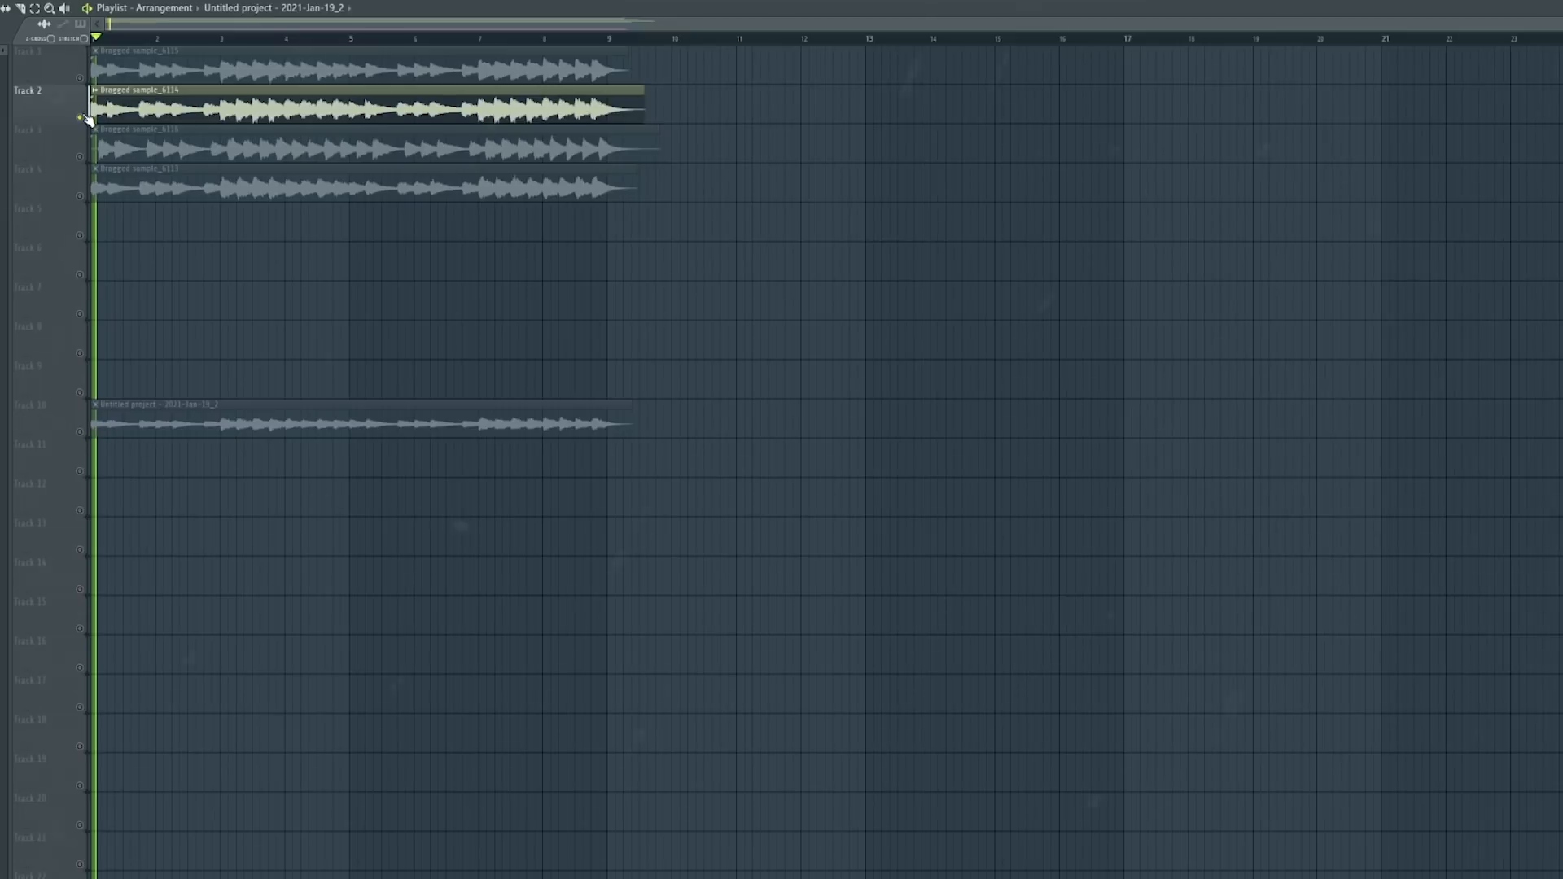
{"action": "key", "text": "space"}
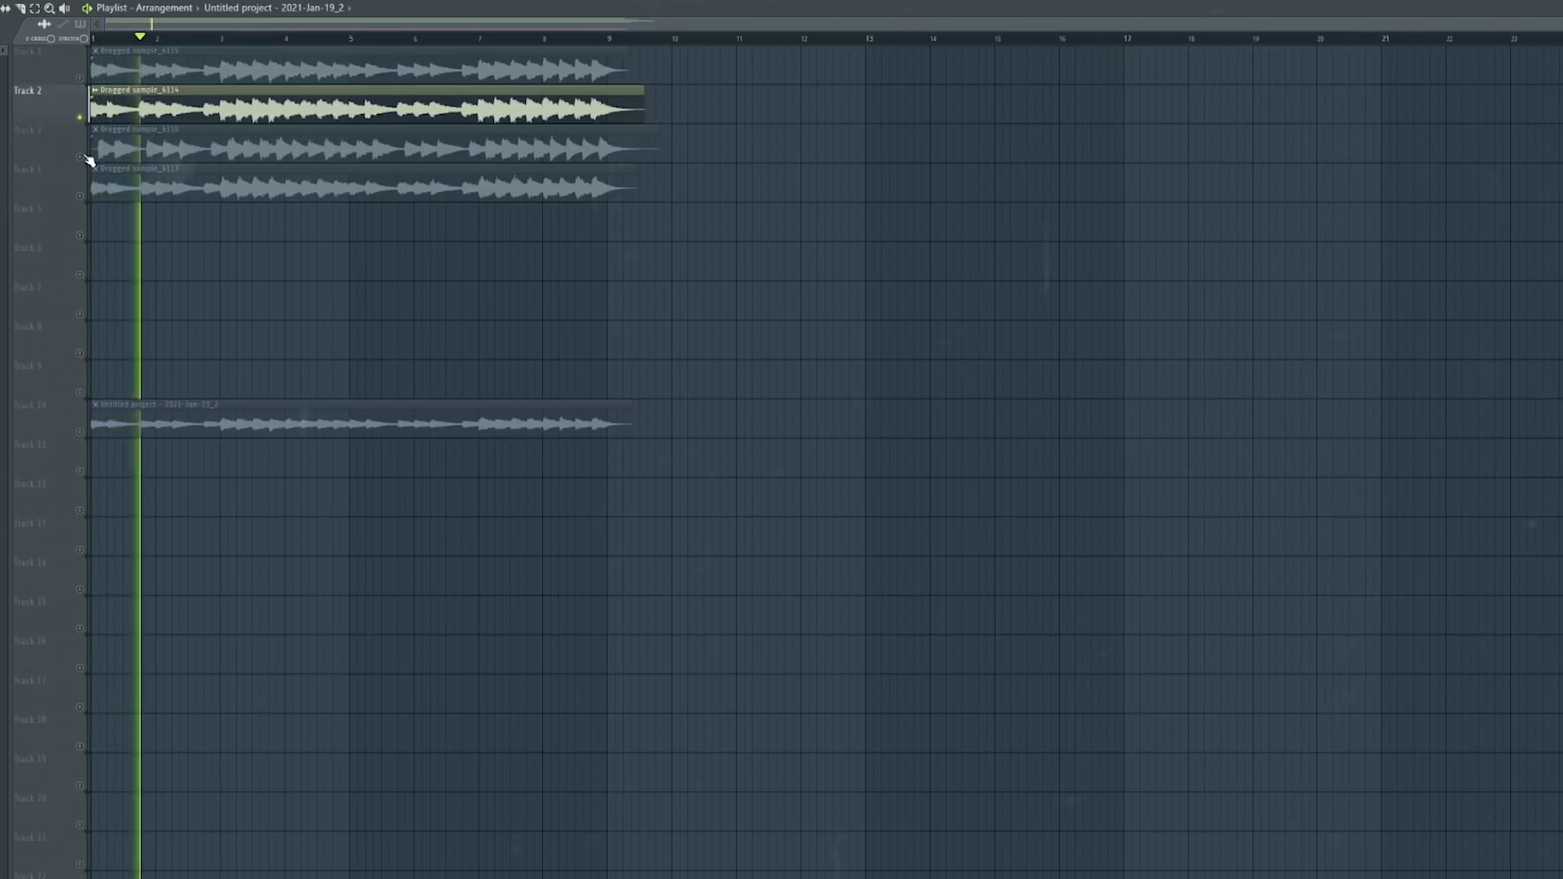
Solo tracks 3 and 4 one after the other and play each sample layer from the start
{"action": "key", "text": "space"}
{"action": "right_click", "coordinate": [81, 157]}
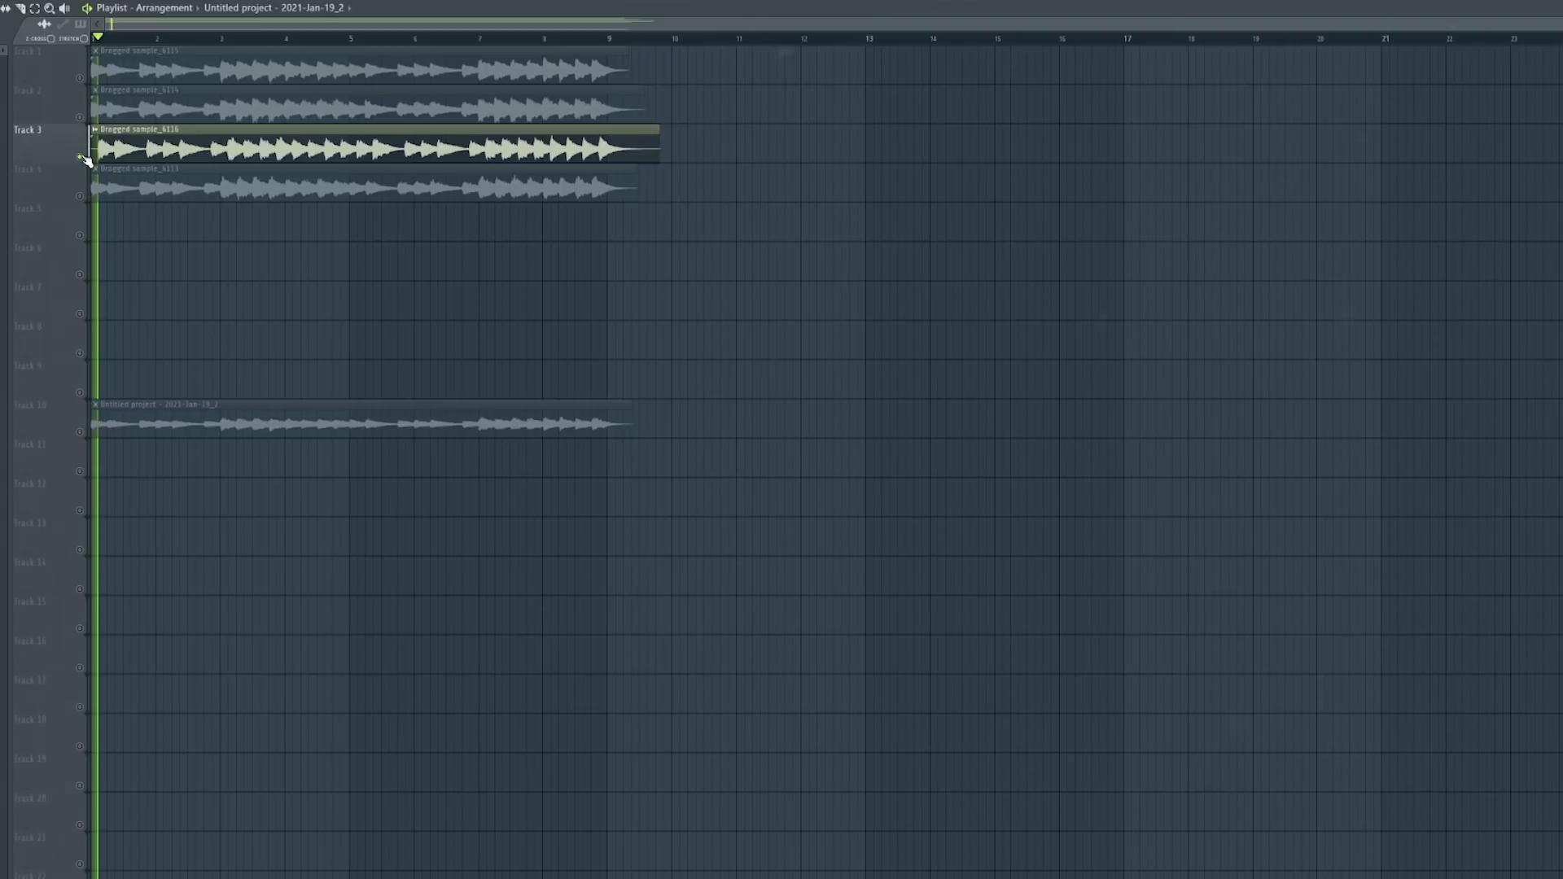
{"action": "key", "text": "space"}
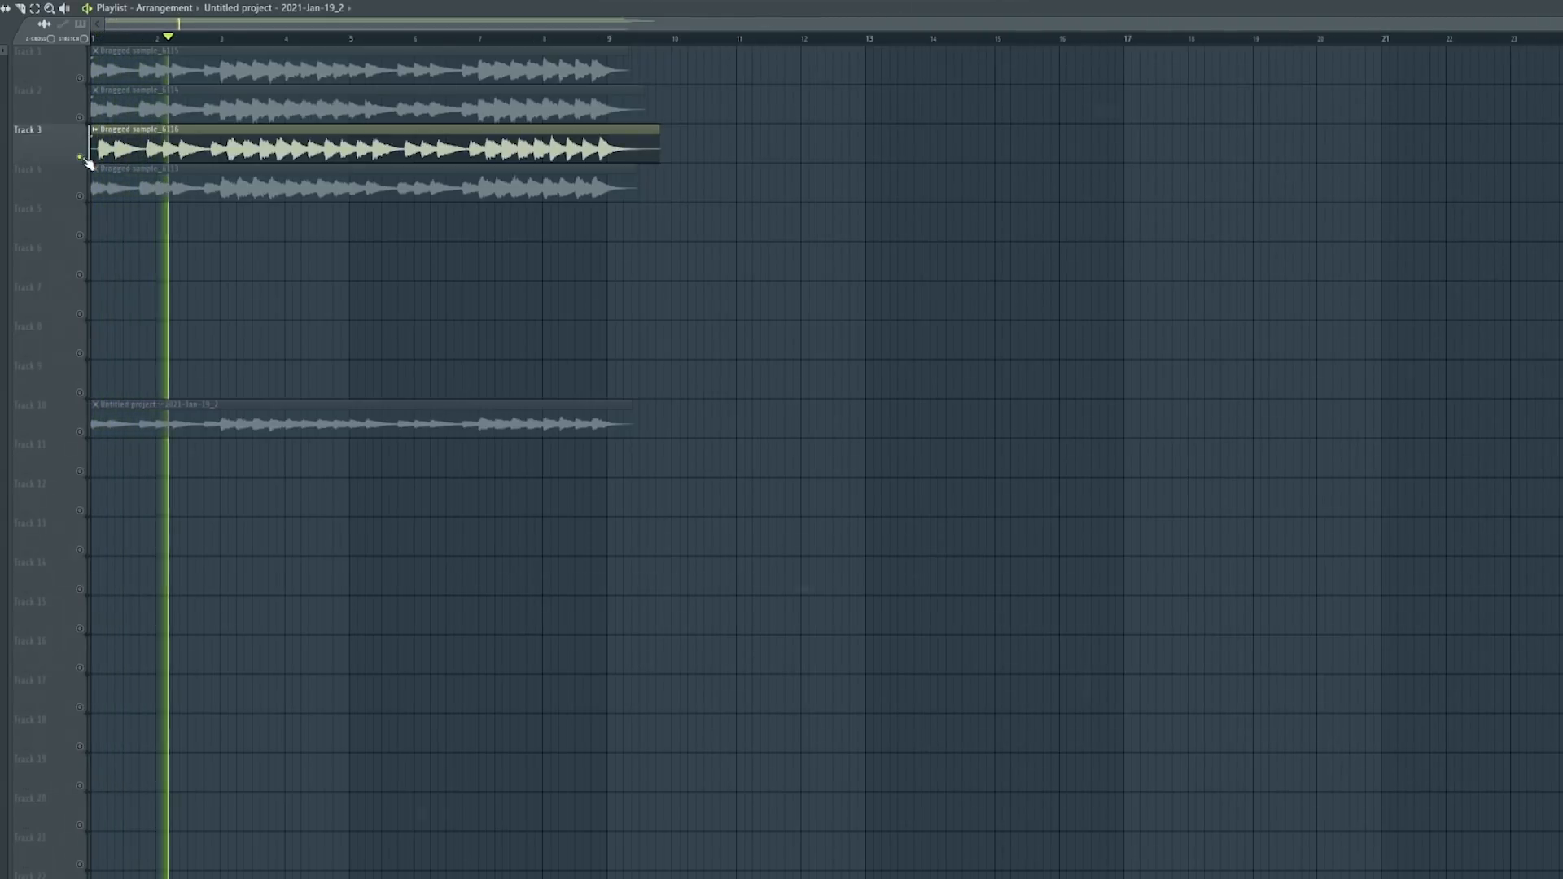
{"action": "key", "text": "space"}
{"action": "right_click", "coordinate": [82, 197]}
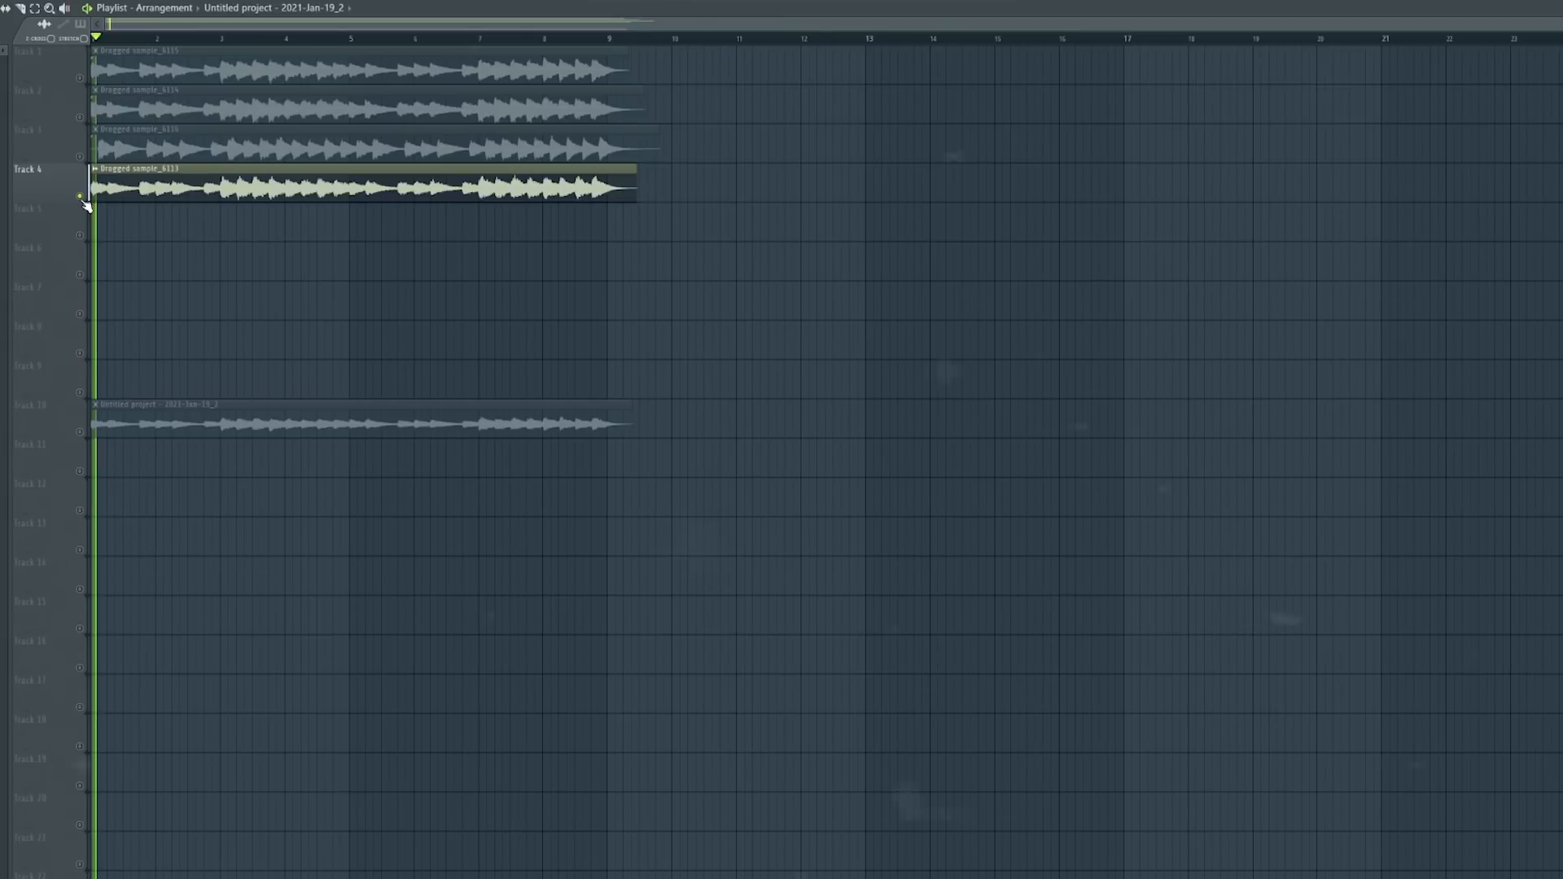
{"action": "key", "text": "space"}
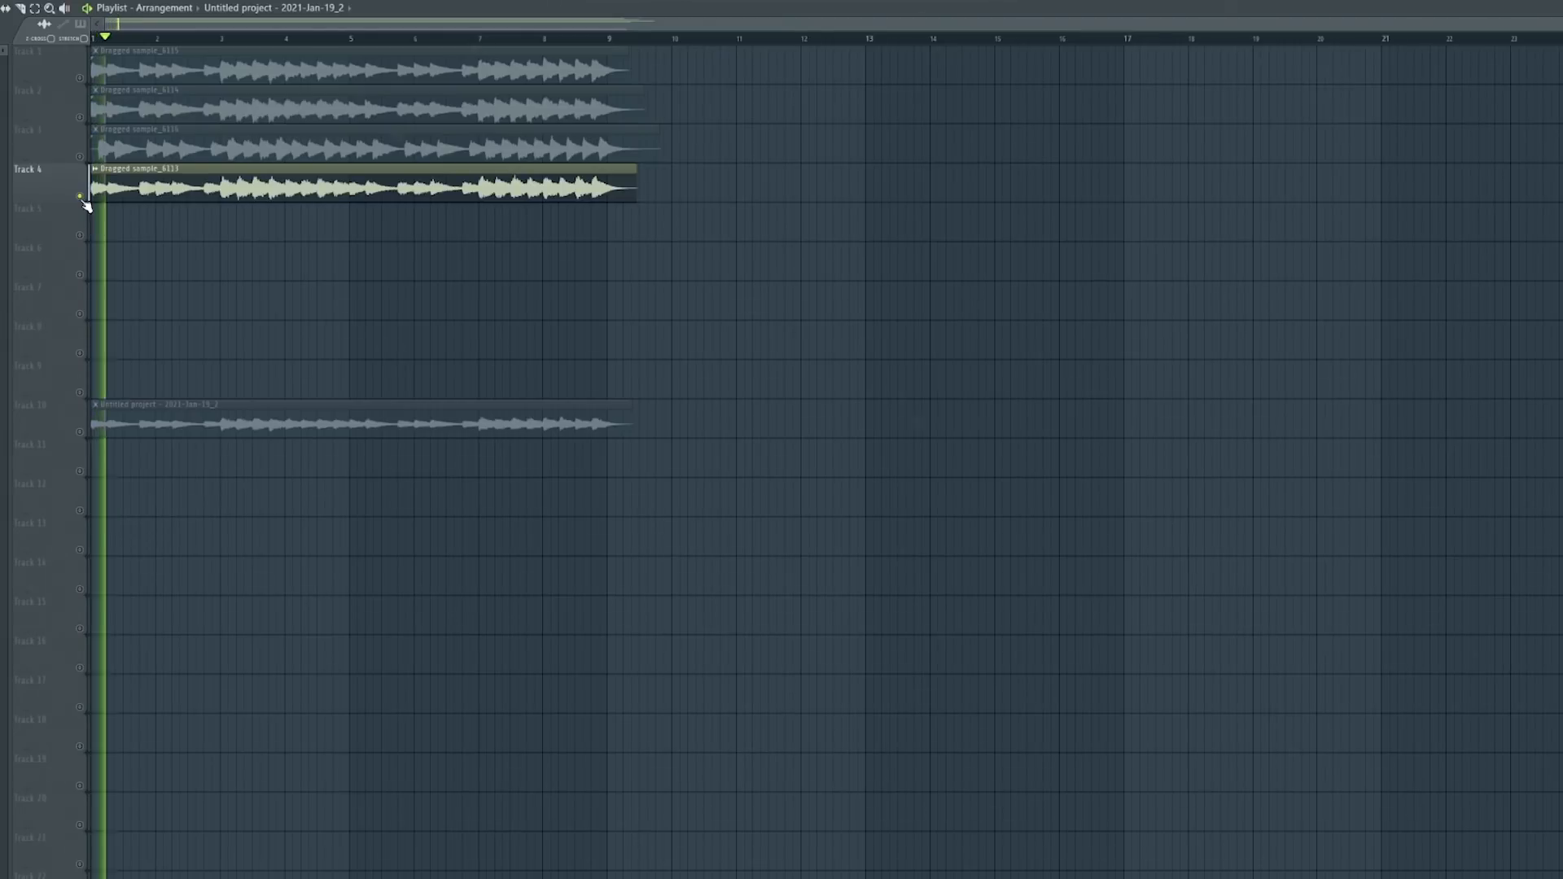
Examine the time-stretching and precomputed effect settings of the sample clip on track 4
{"action": "double_click", "coordinate": [127, 194]}
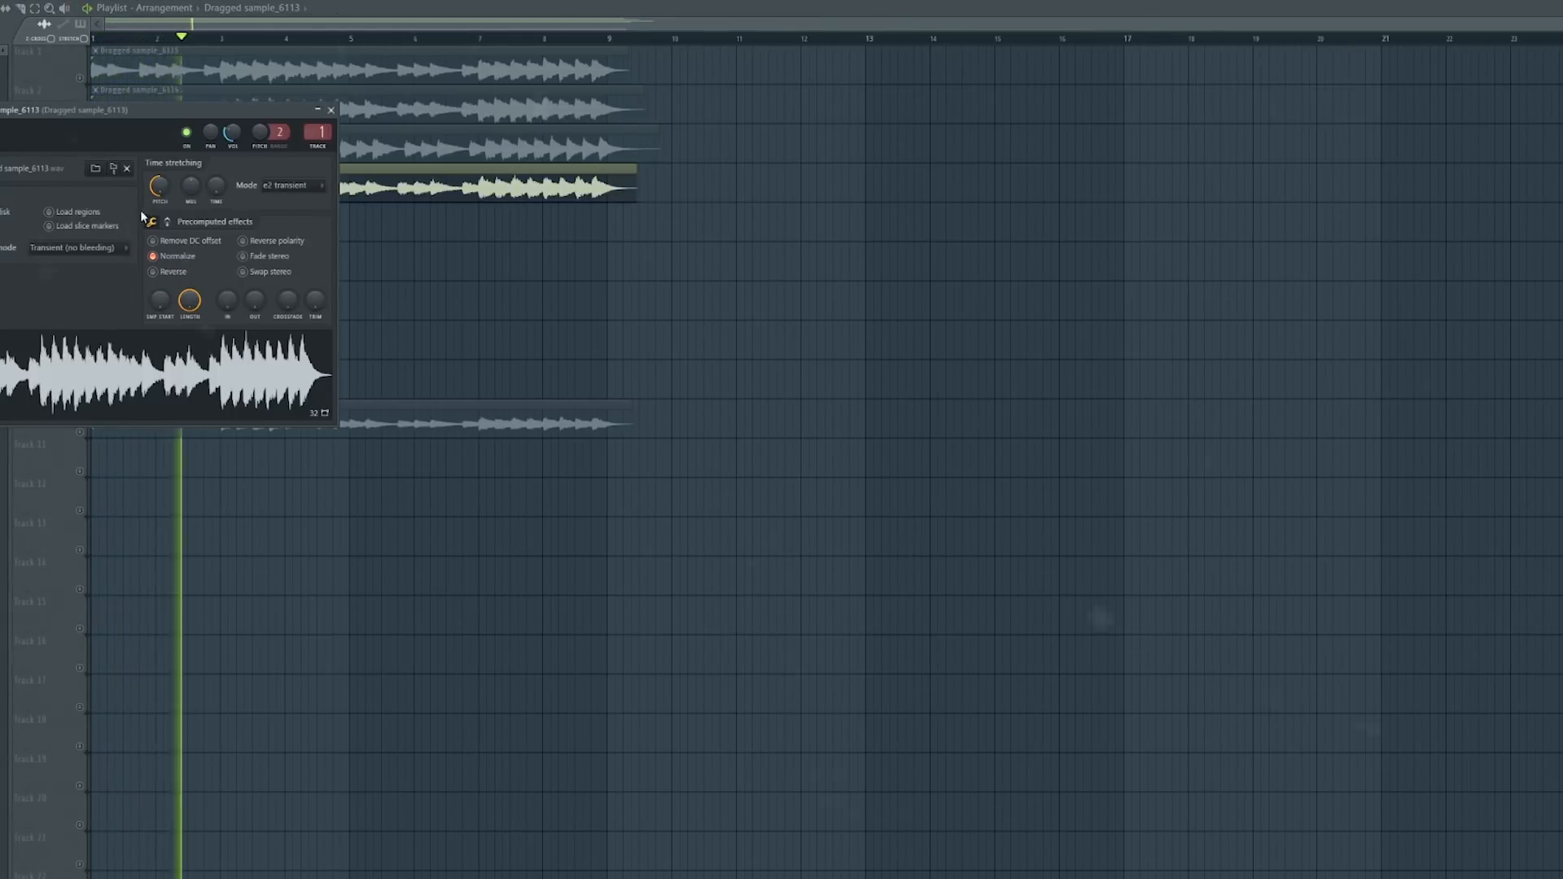
{"action": "key", "text": "Escape"}
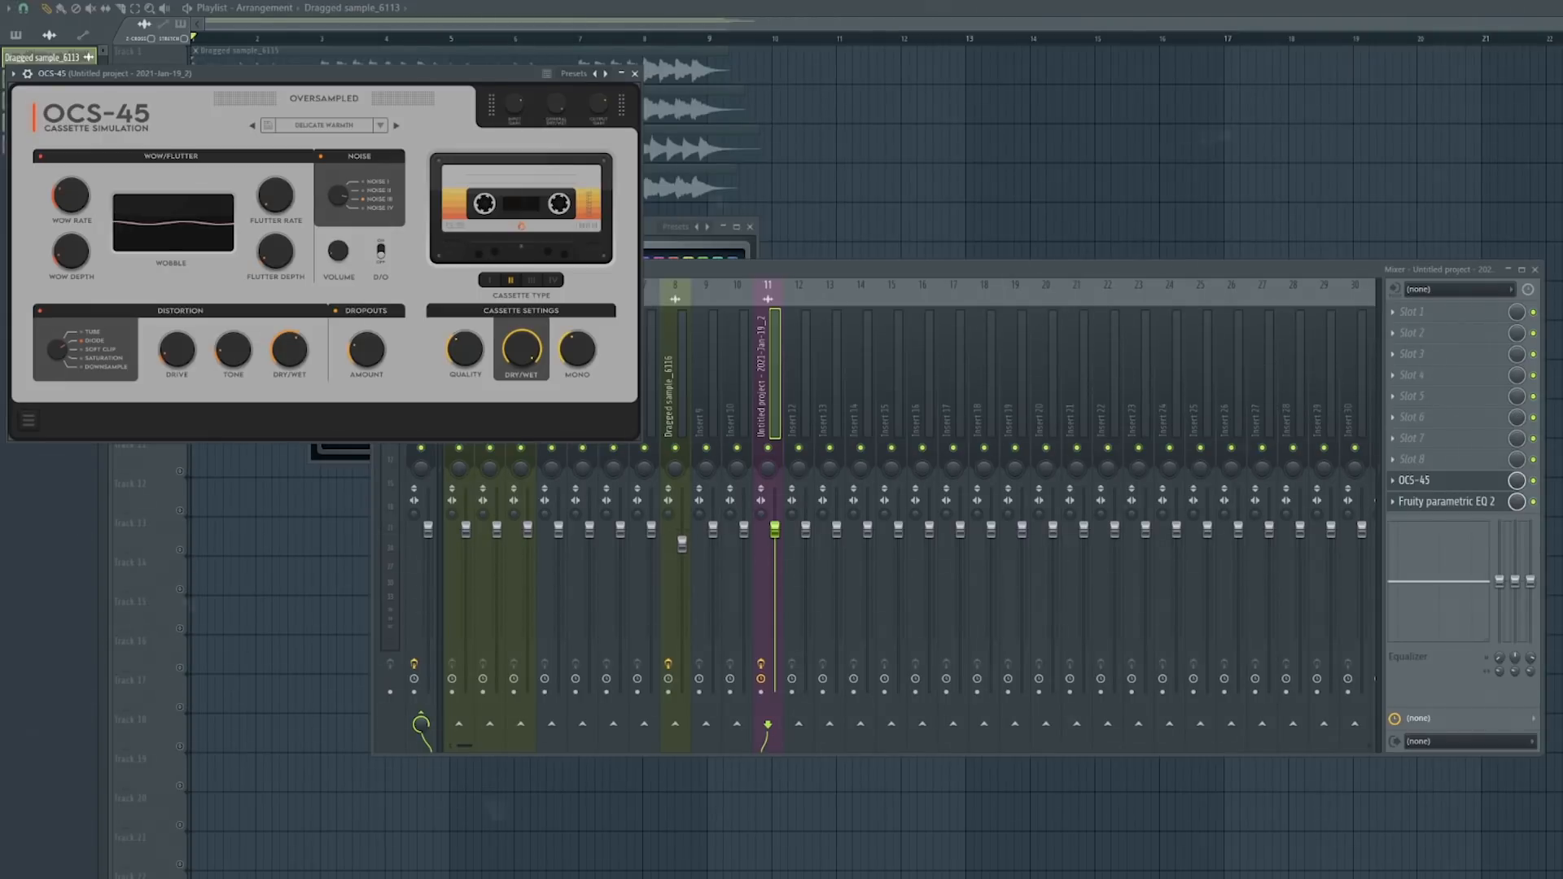
During playback, compare the sound of mixer insert 11 with the OCS-45 cassette effect bypassed and enabled
{"action": "key", "text": "space"}
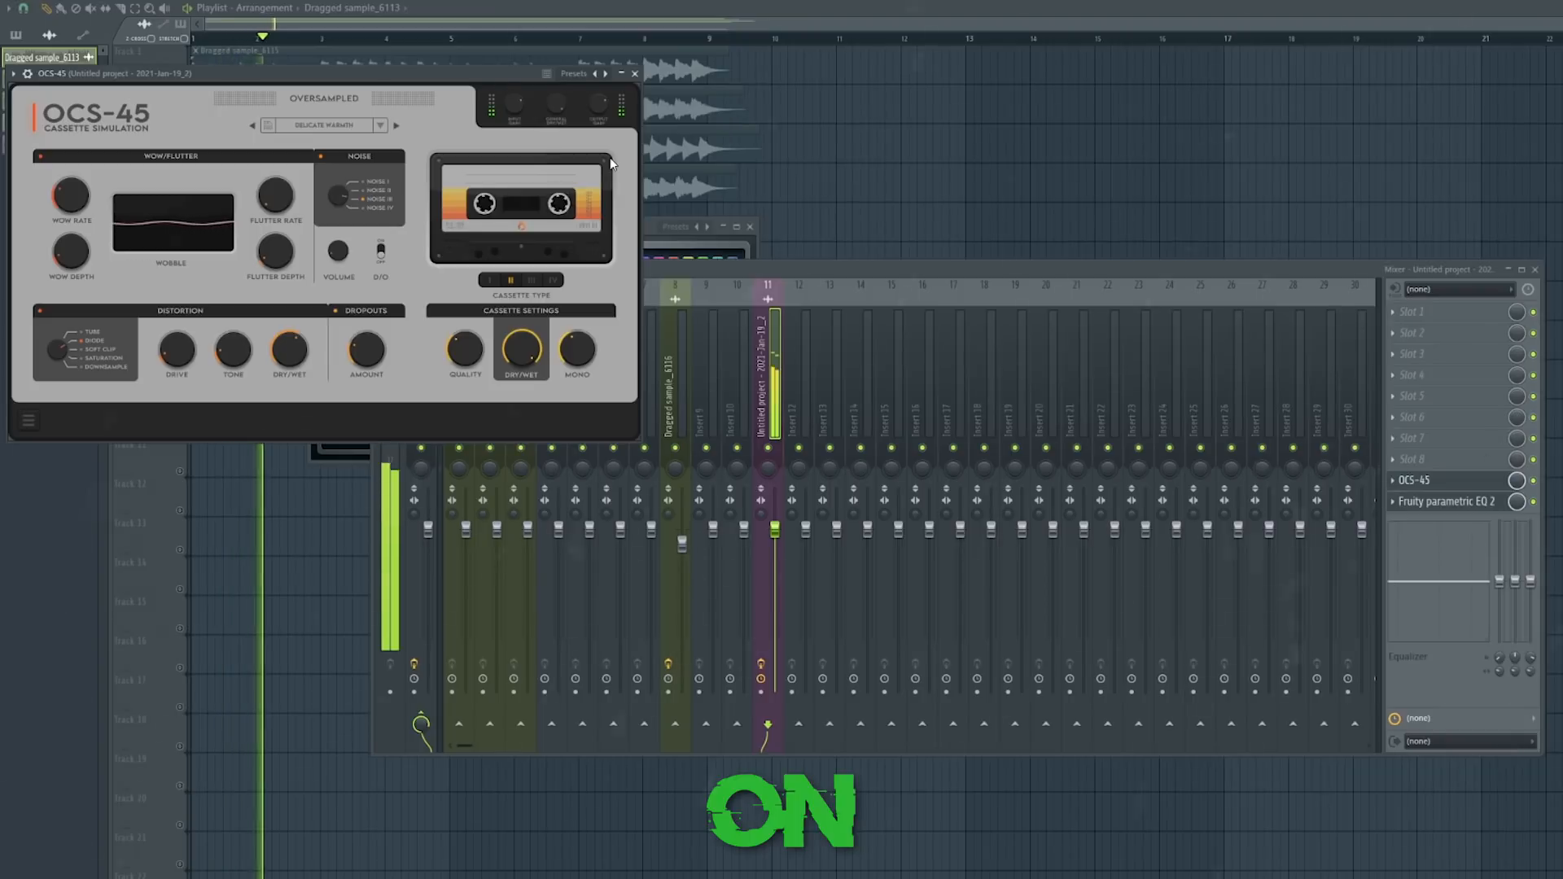
{"action": "left_click", "coordinate": [1536, 482]}
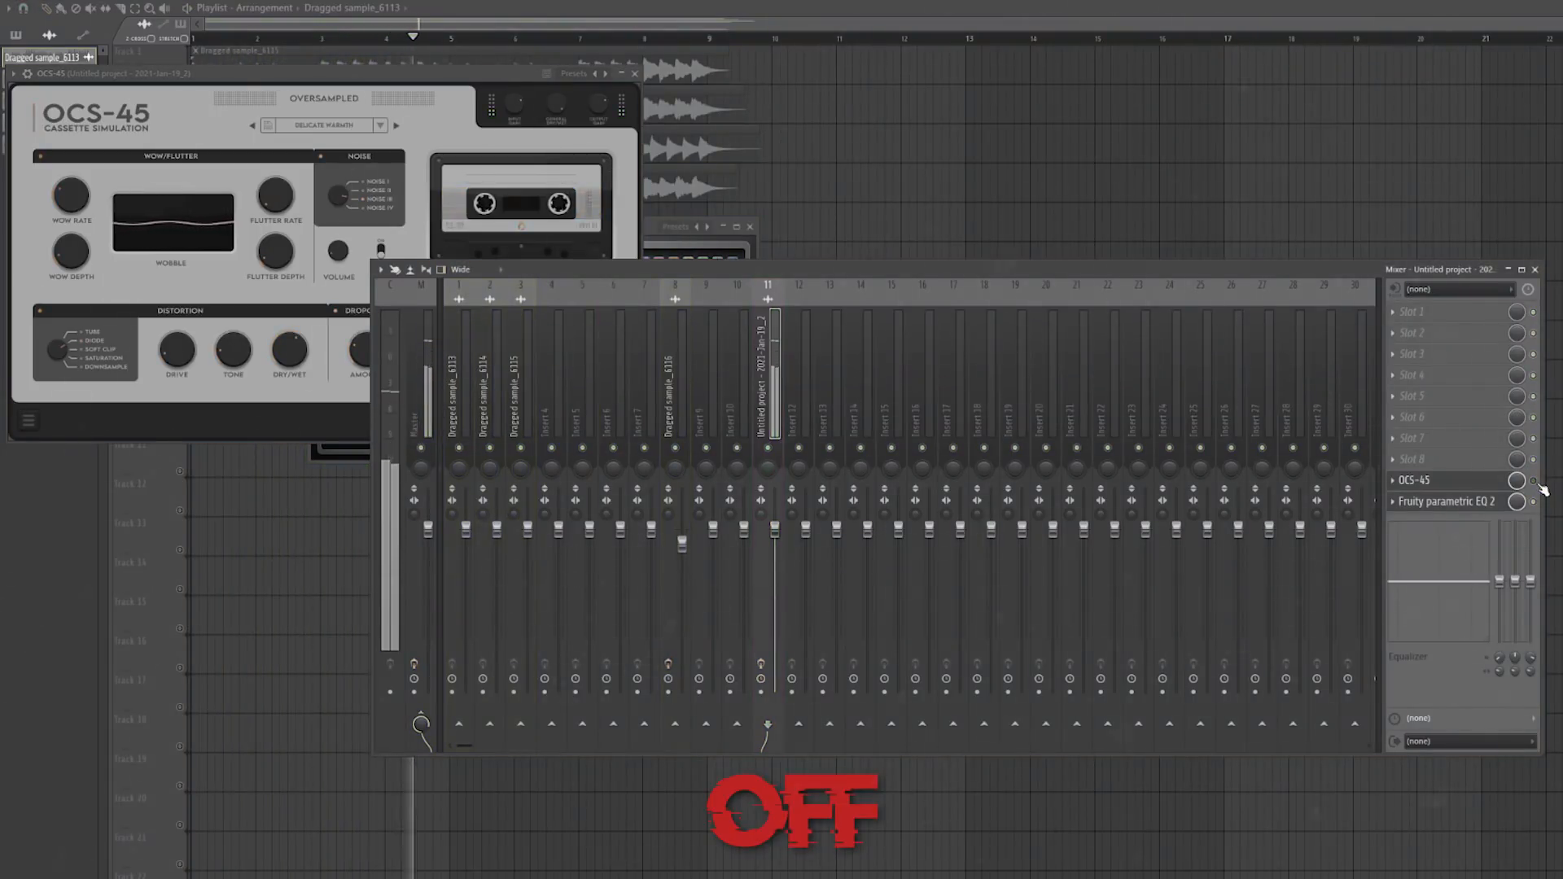
{"action": "left_click", "coordinate": [1535, 481]}
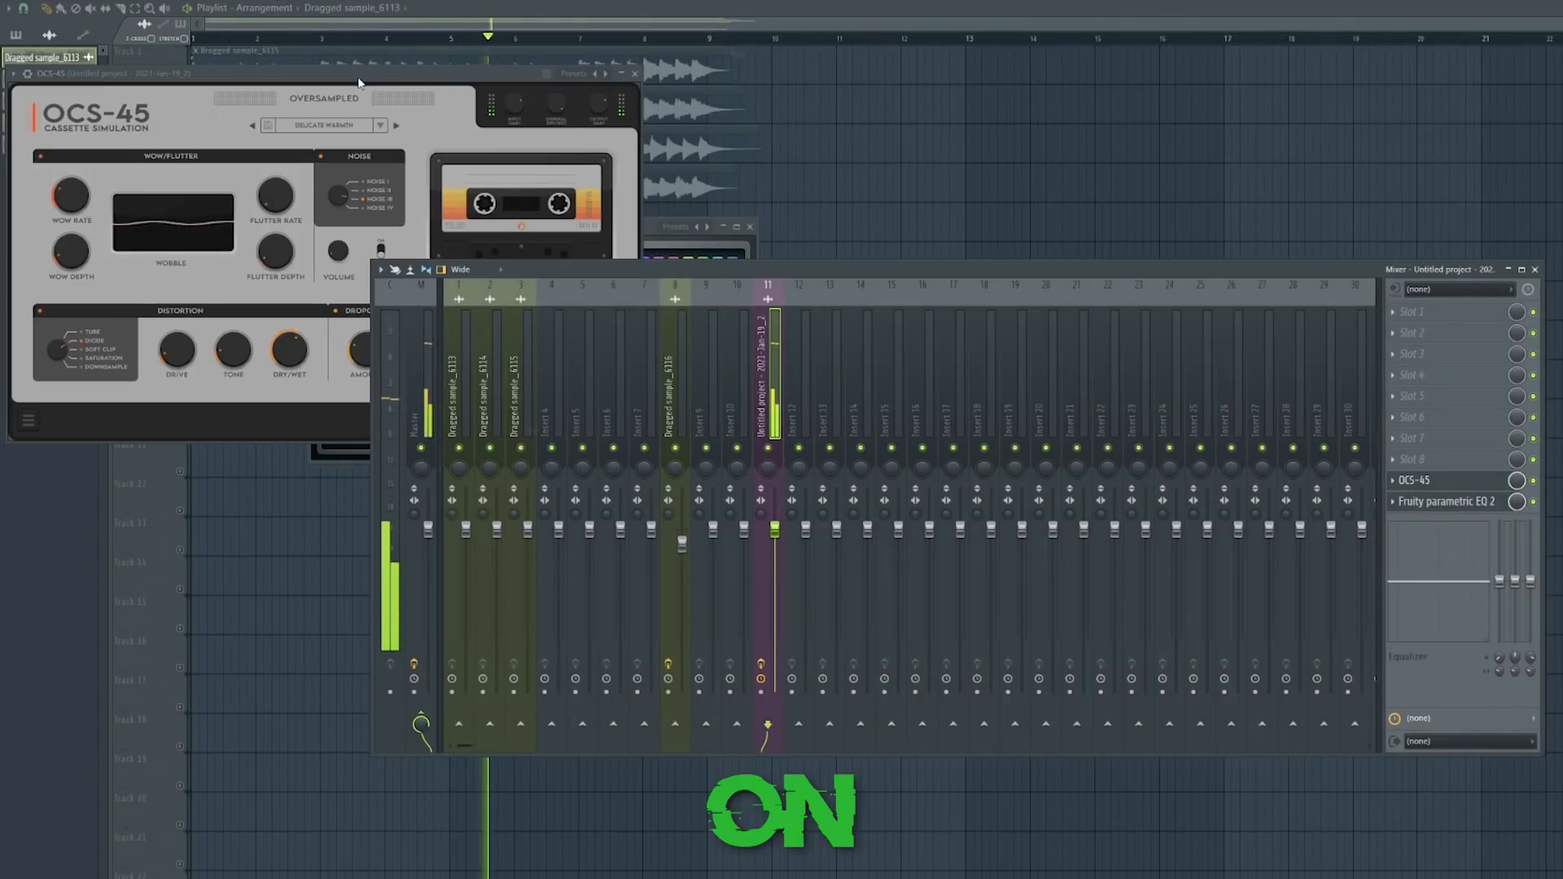
{"action": "left_click_drag", "start_coordinate": [359, 82], "coordinate": [476, 108]}
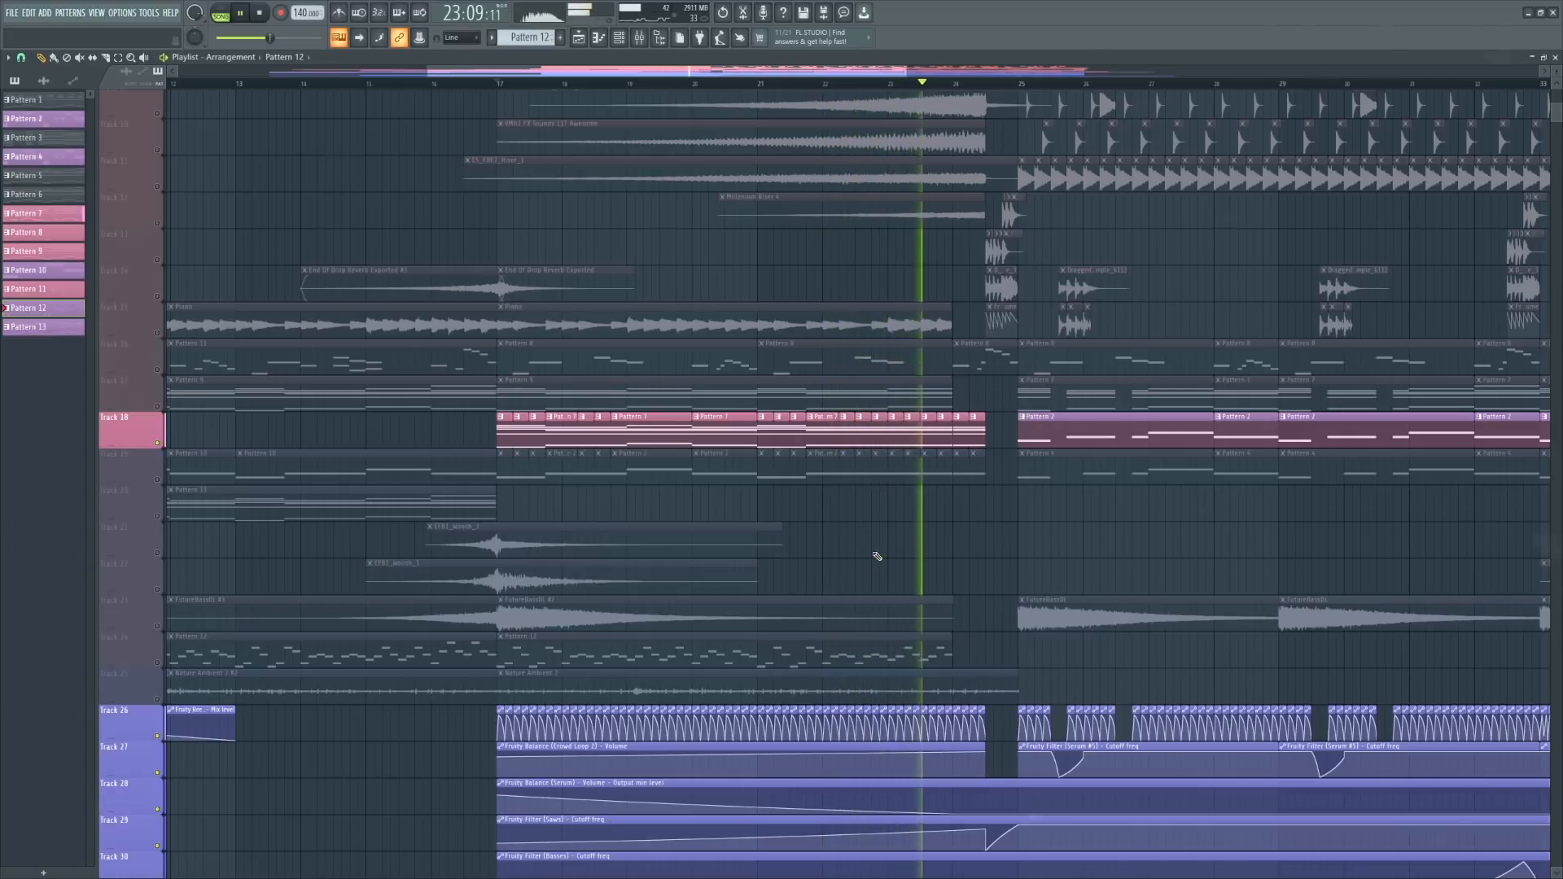
Play the build-up from bar 17, auditioning the soloed percussion on tracks 7 and 8 and the loops on tracks 2 to 5
{"action": "left_click", "coordinate": [502, 82]}
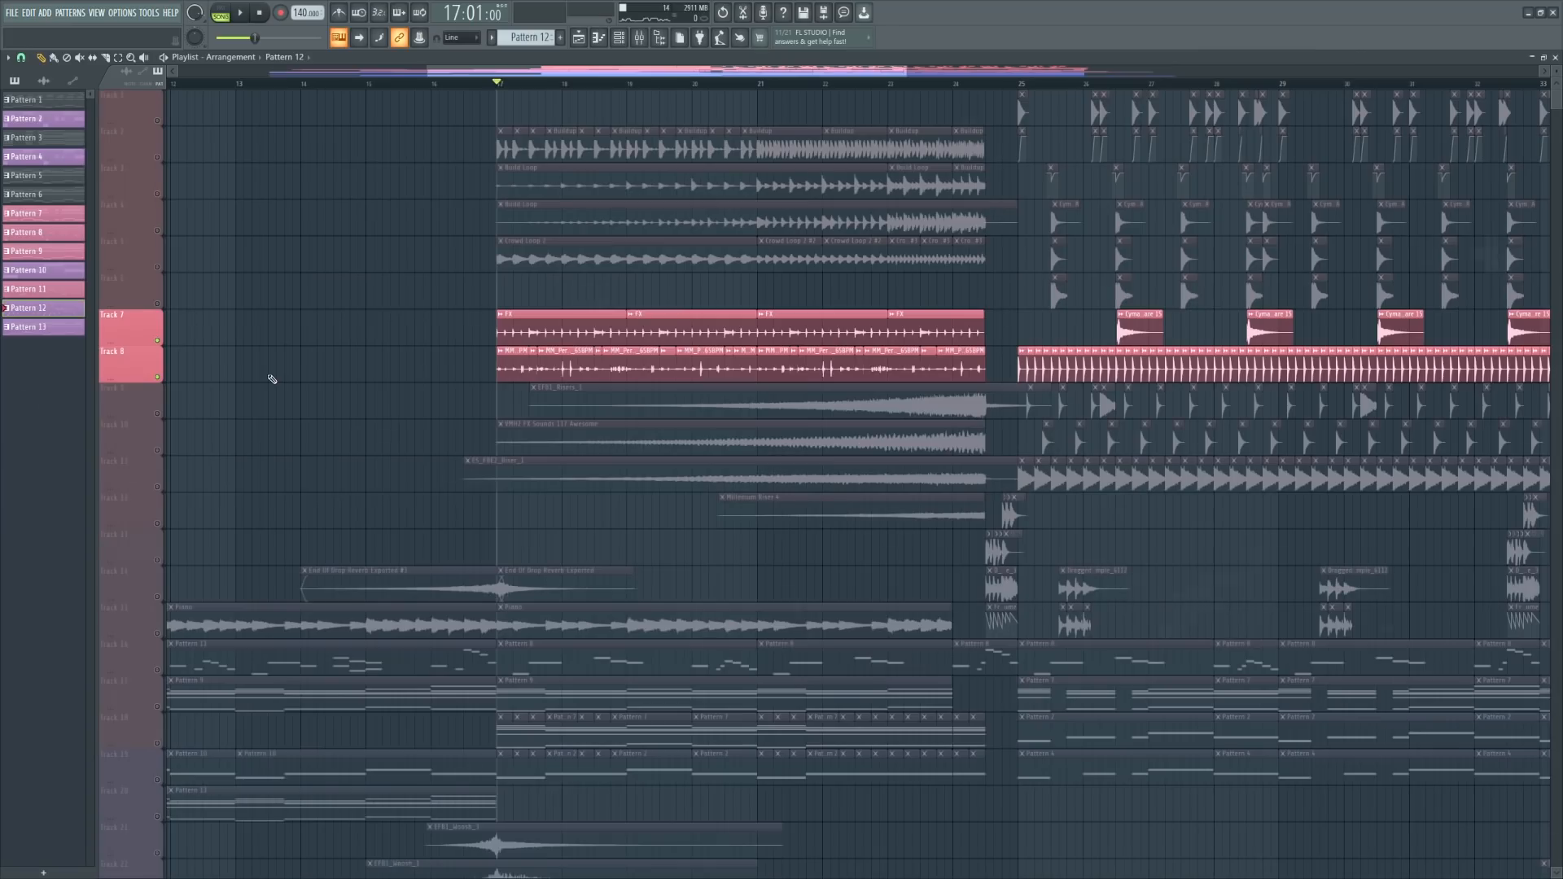
{"action": "key", "text": "space"}
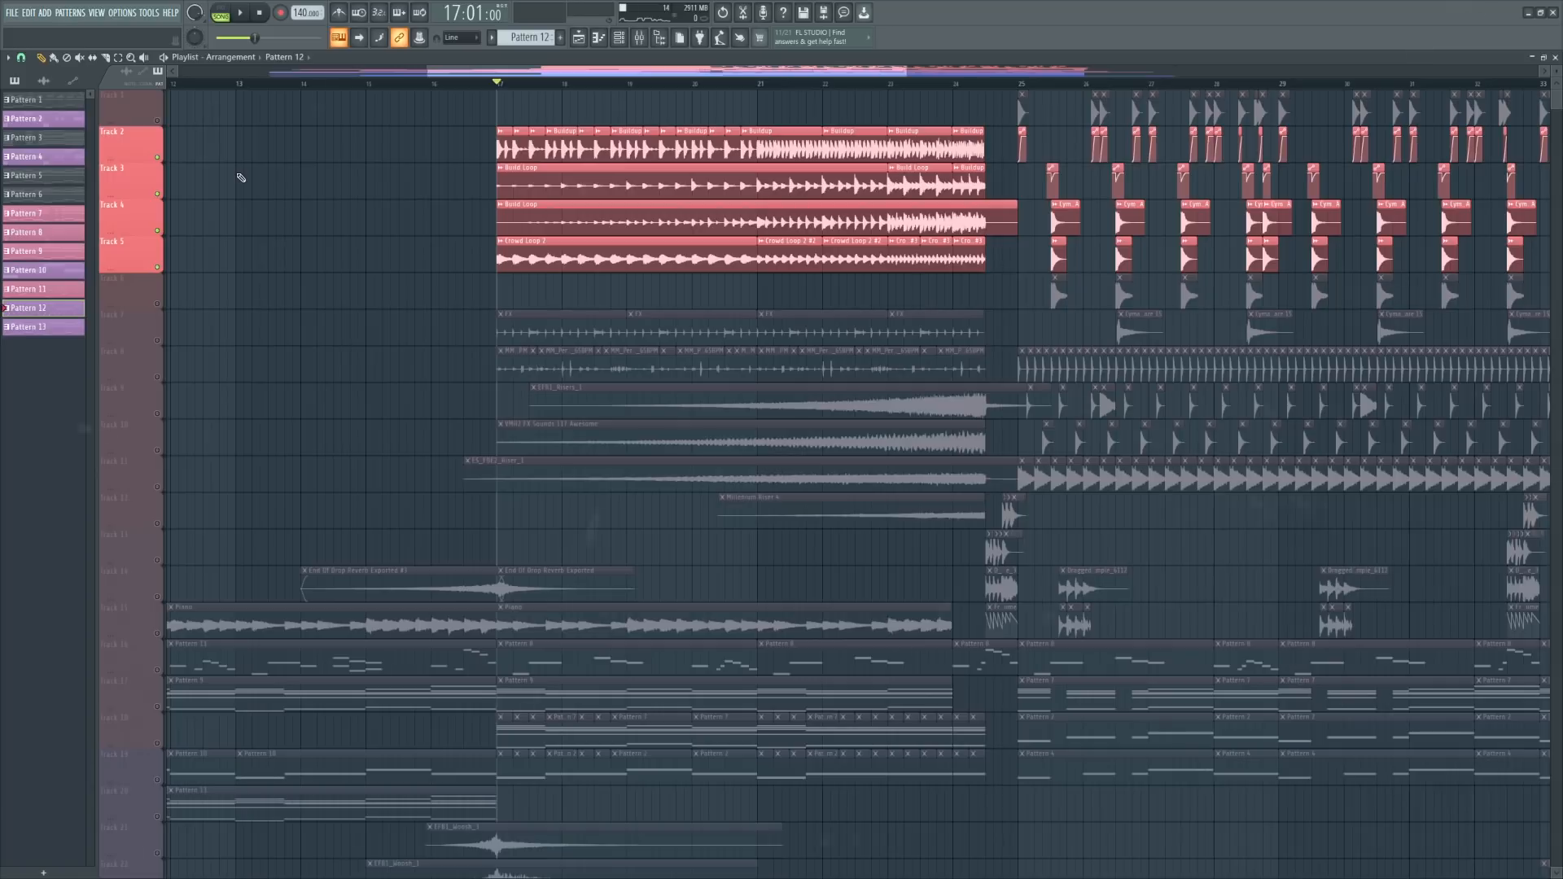
{"action": "key", "text": "space"}
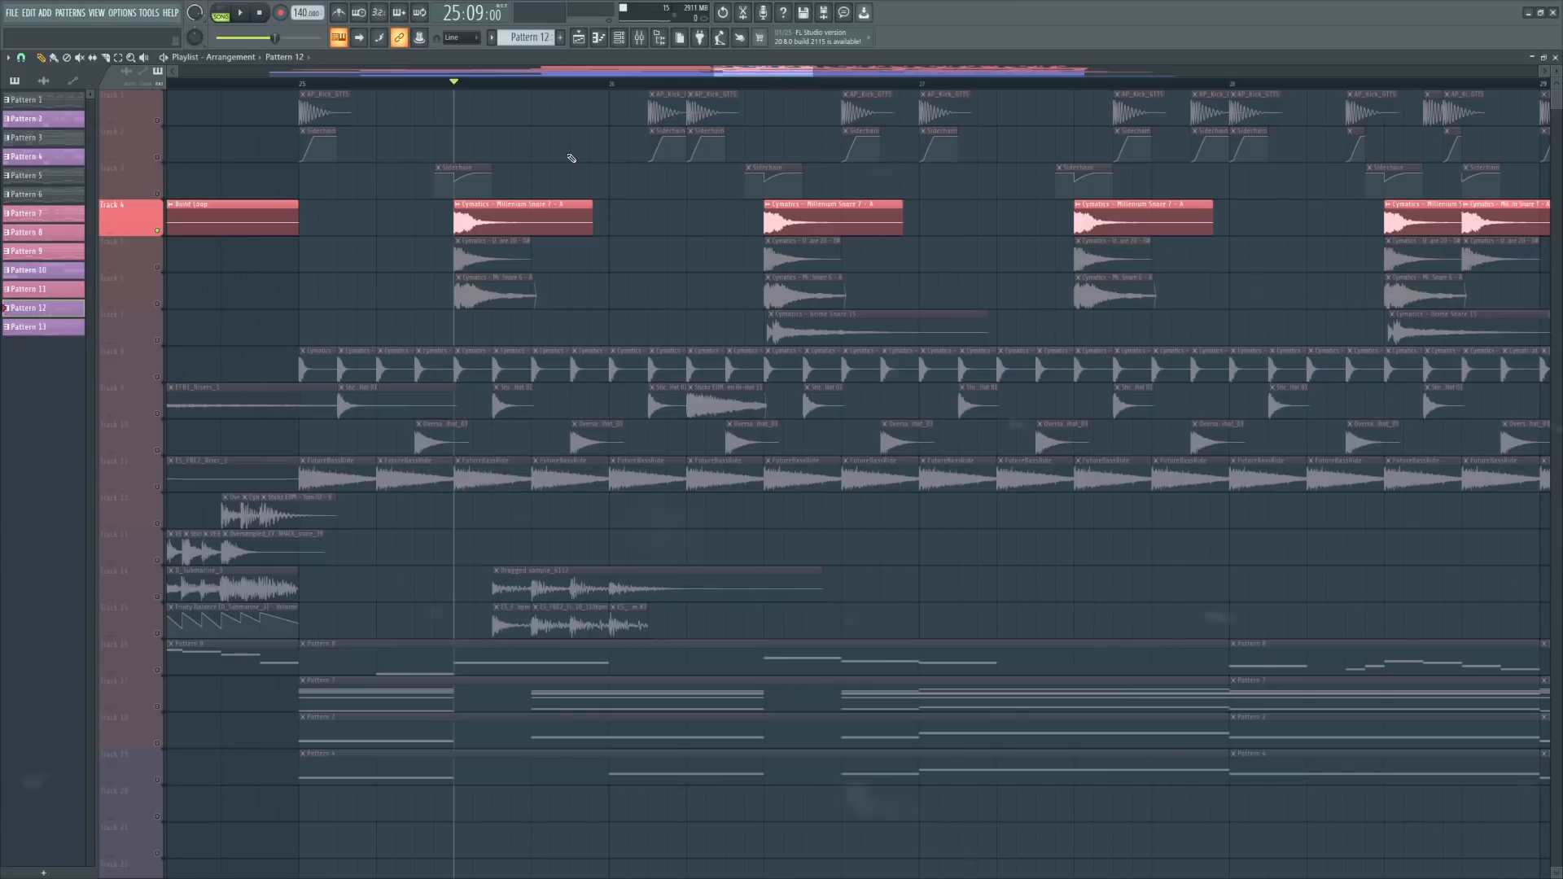
Play the drop's snare layers from the first snare hit in bar 25, with tracks 4 and 6 soloed in turn
{"action": "key", "text": "space"}
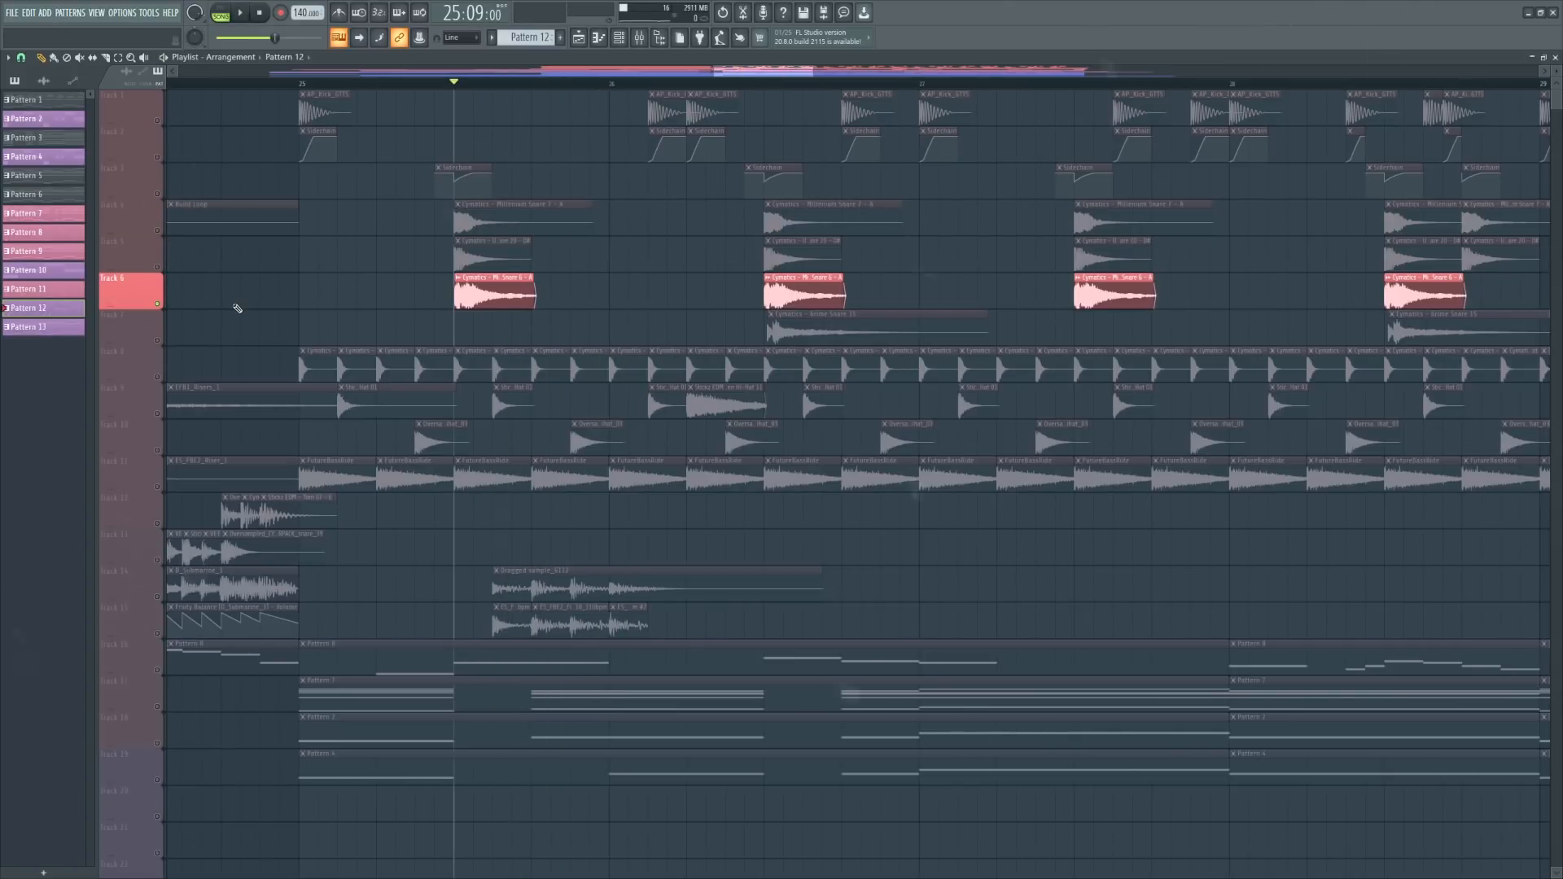
{"action": "key", "text": "space"}
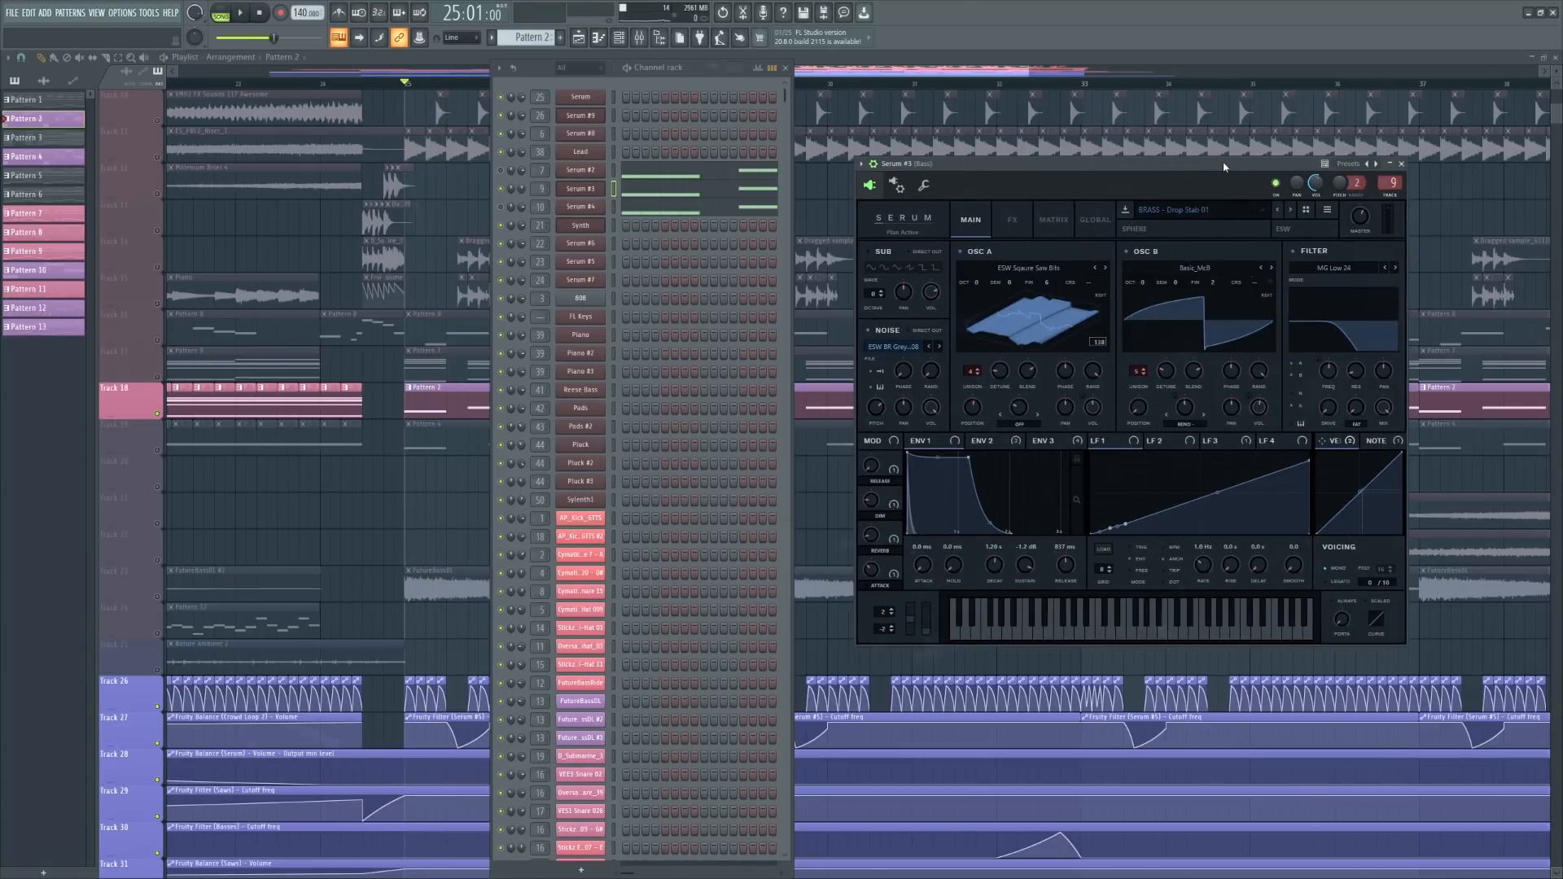
Play the drop from bar 25 to audition the Serum #3 brass stab and the Synth chords of Pattern 7
{"action": "key", "text": "space"}
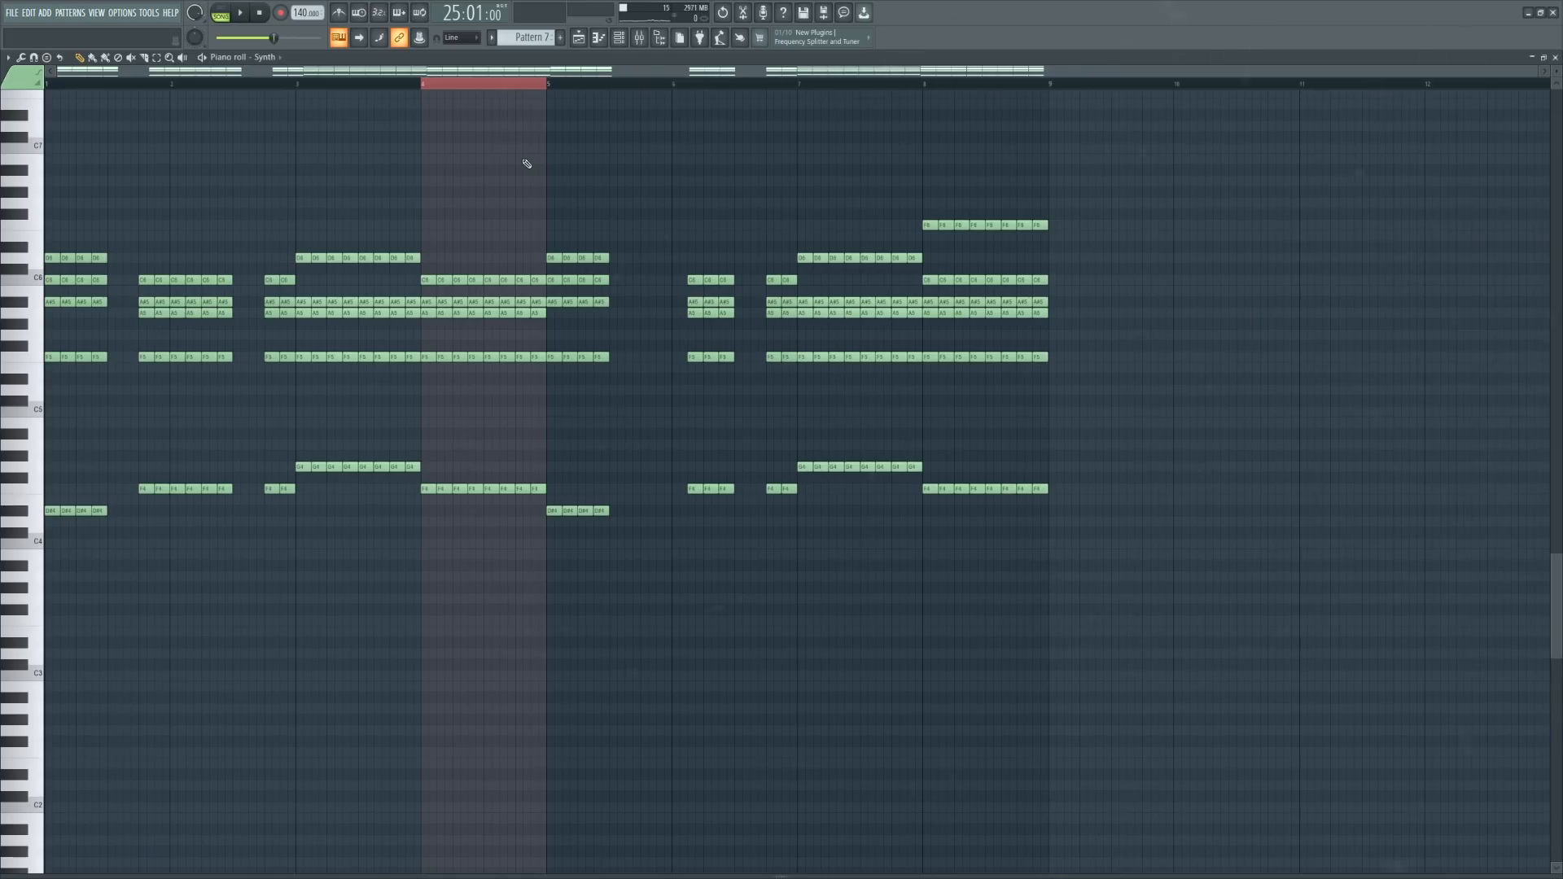
{"action": "key", "text": "space"}
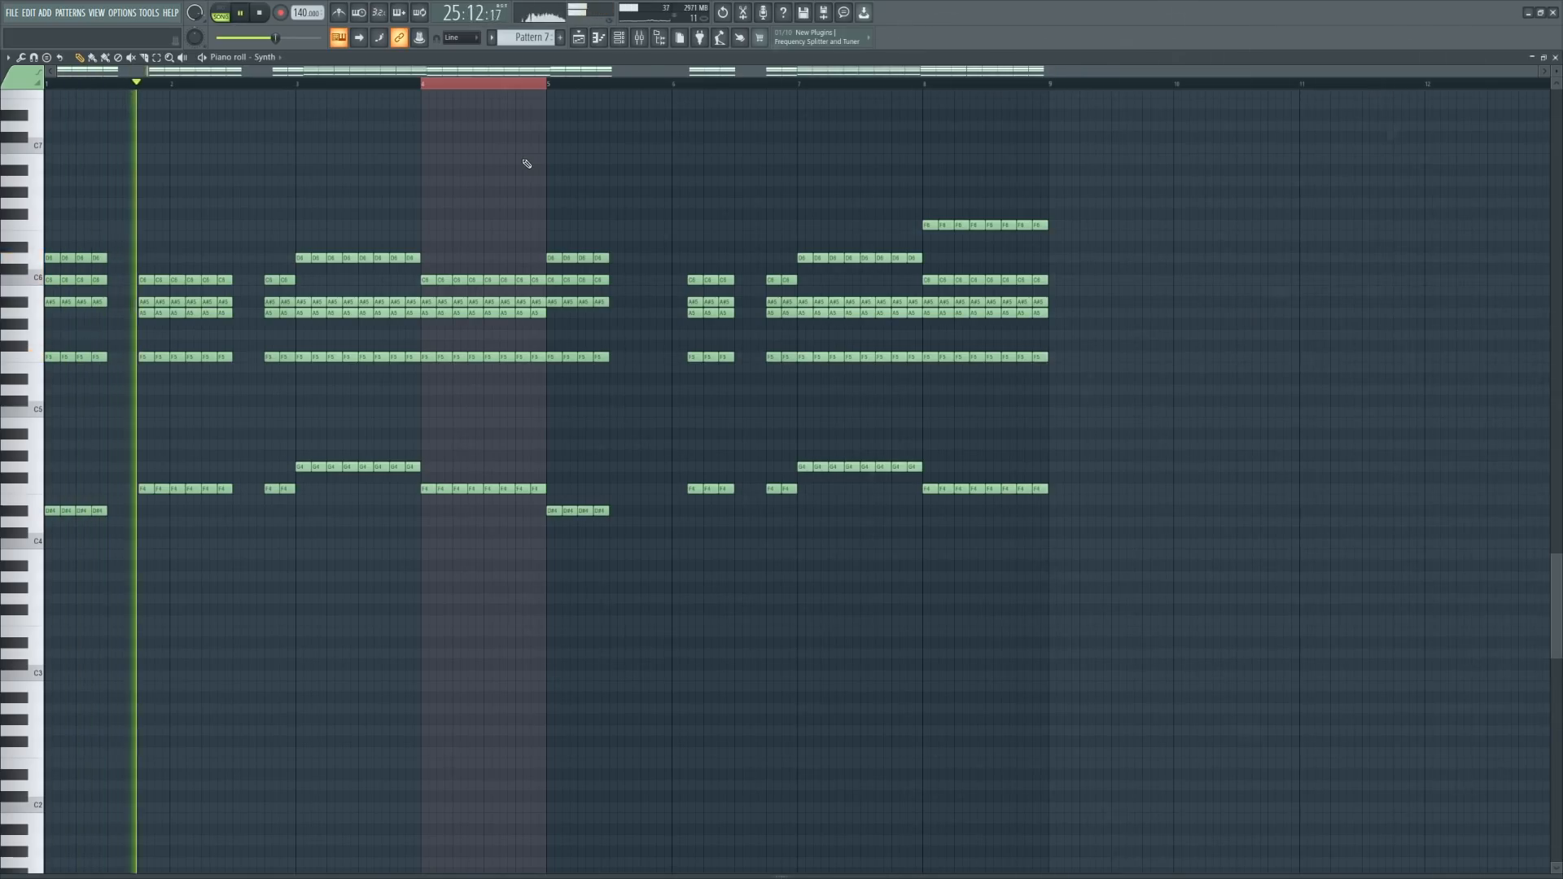